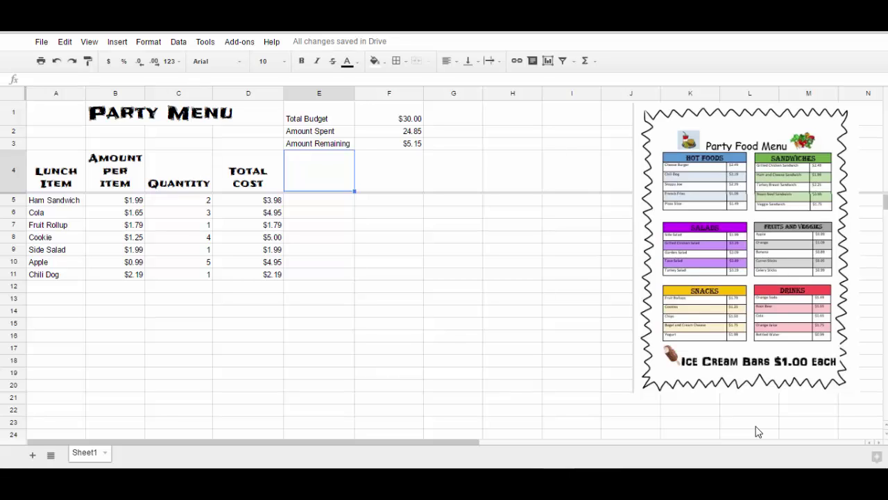
Enter the heading Categories in cell E4, beside the Total Cost heading.
double_click(324, 183)
text(Cat)
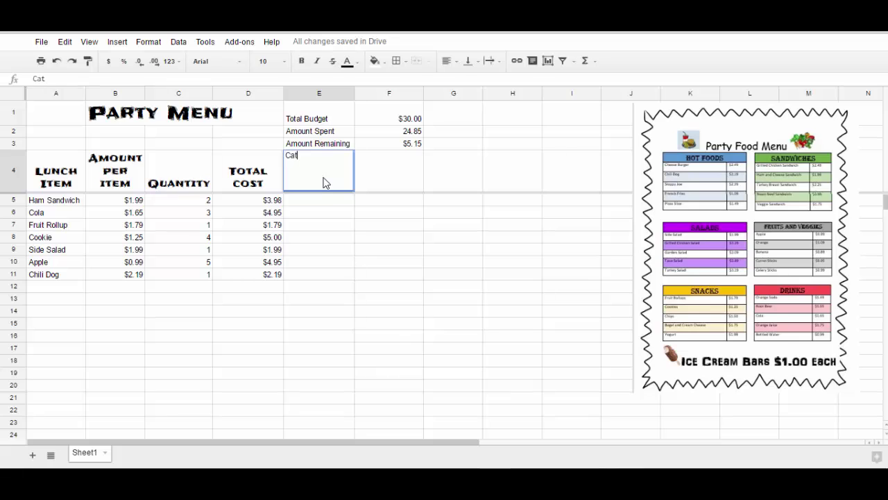
text(egories)
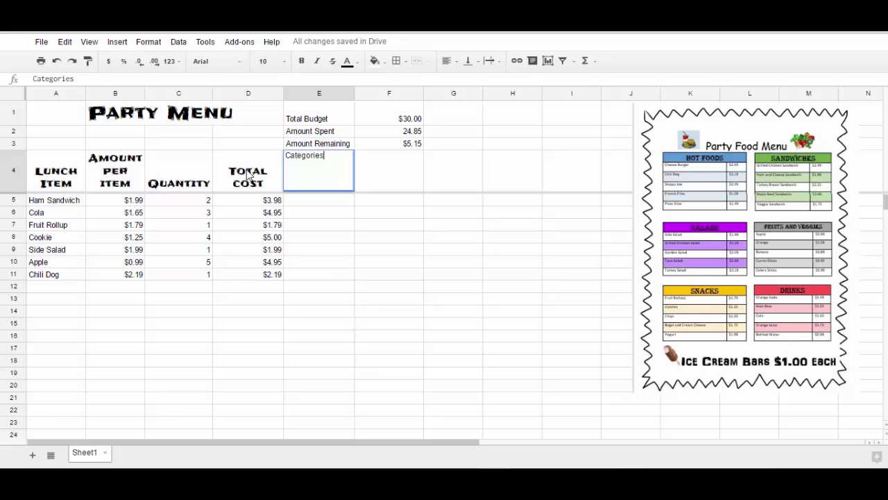
Format the Categories heading in E4 as Frijole, size 14, and widen column E to fit it.
key(ctrl+a)
click(240, 61)
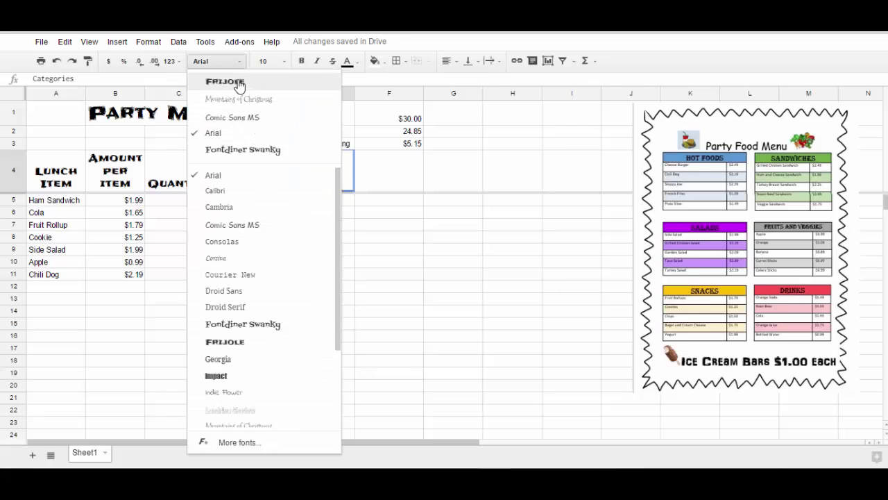
click(238, 81)
click(285, 62)
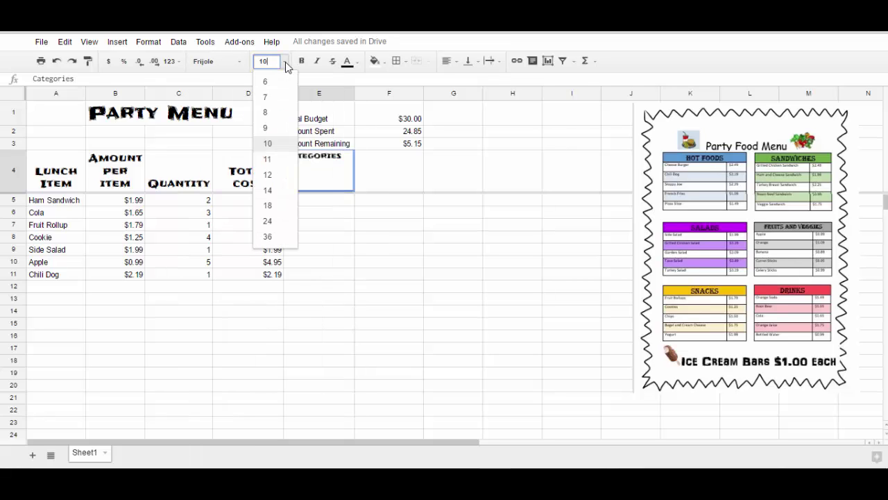
click(268, 191)
key(Return)
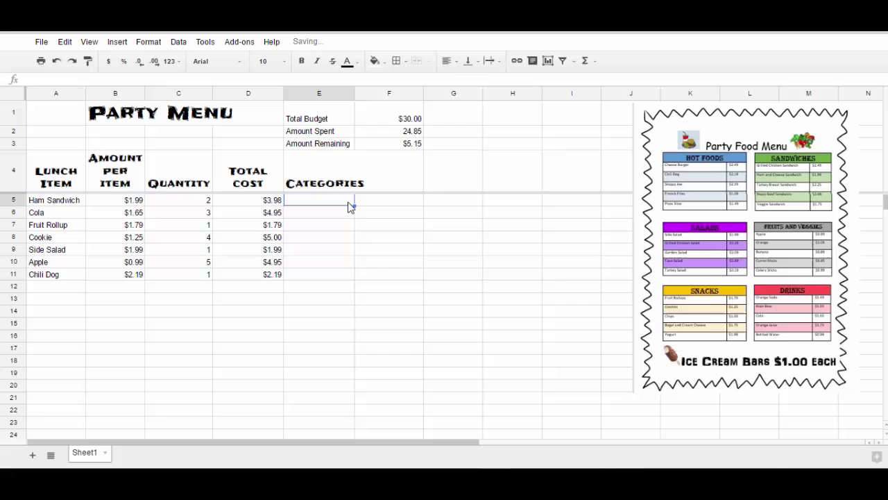
drag(353, 93, 367, 99)
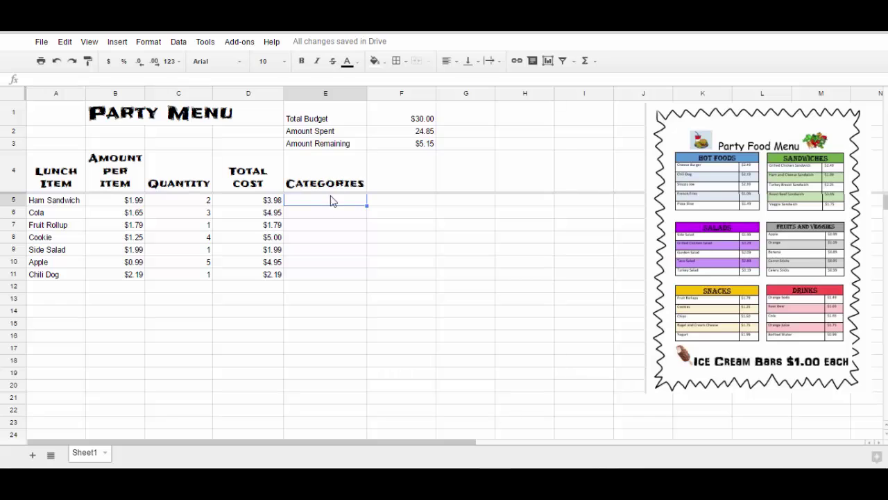
Enter Categories in cell H1 as the title of a separate category list.
click(514, 119)
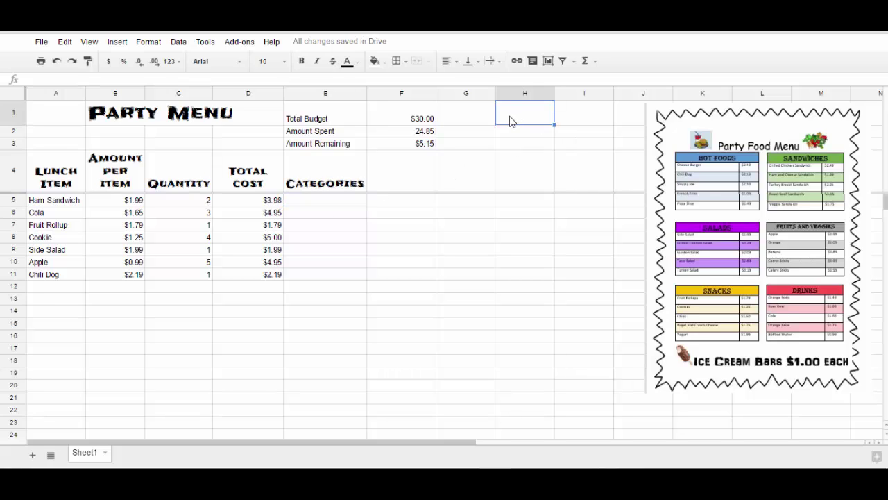
text(Co)
key(BackSpace)
key(BackSpace)
key(BackSpace)
text(ategorie)
key(Return)
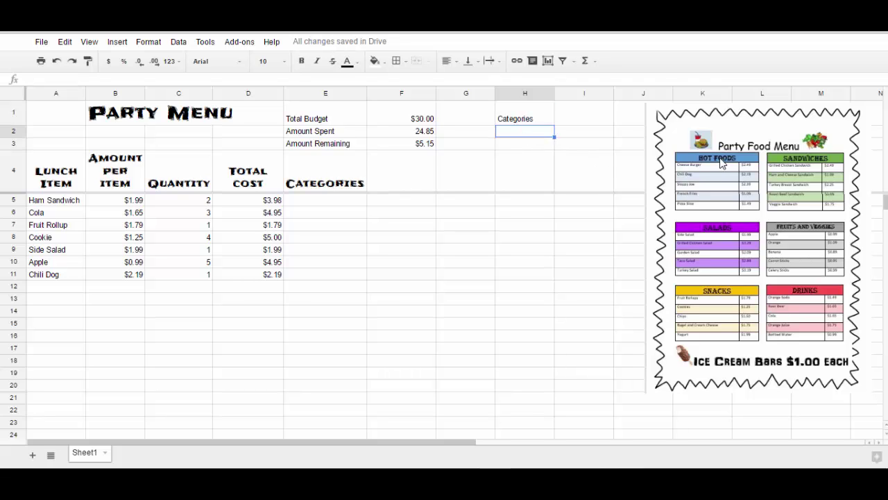
List Hot Foods, Sandwiches and Salads in cells H2 to H4 under the Categories title.
text(Hot Foods)
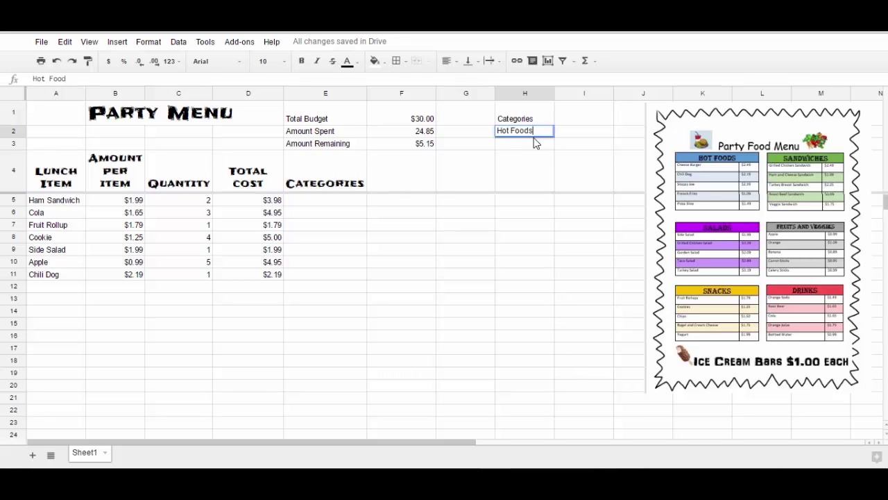
key(Return)
text(San)
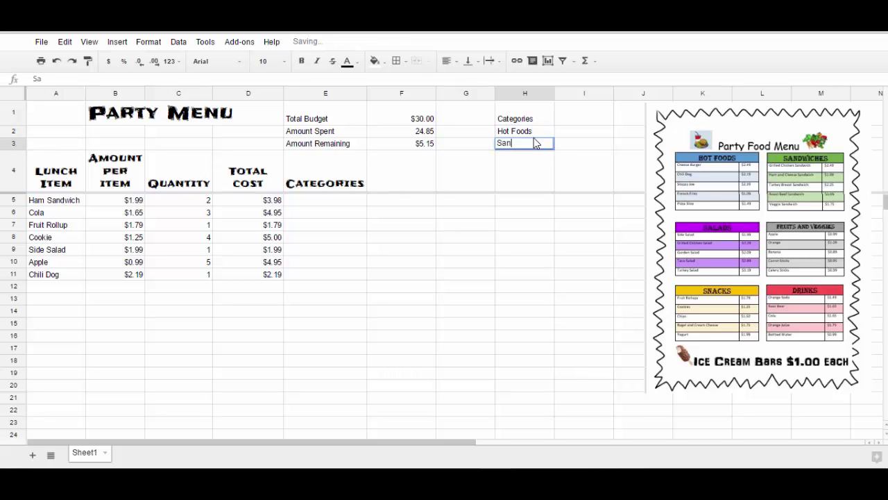
text(dwiches)
key(Return)
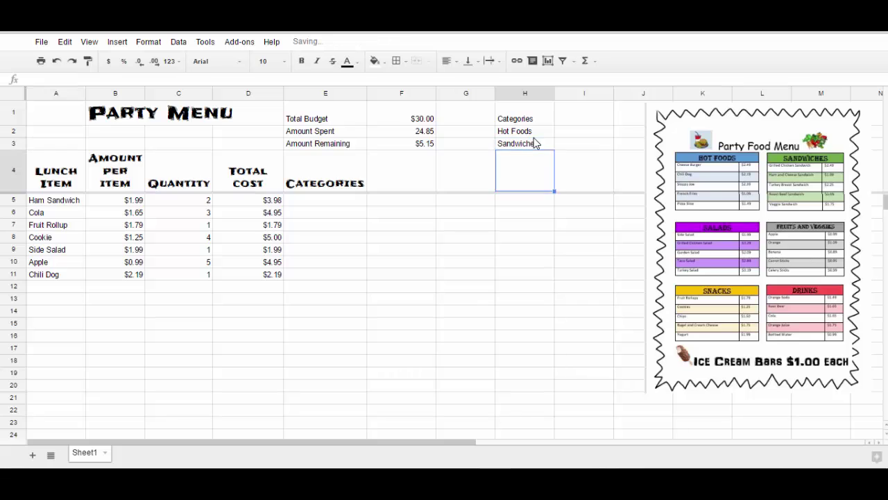
text(Salads)
key(Return)
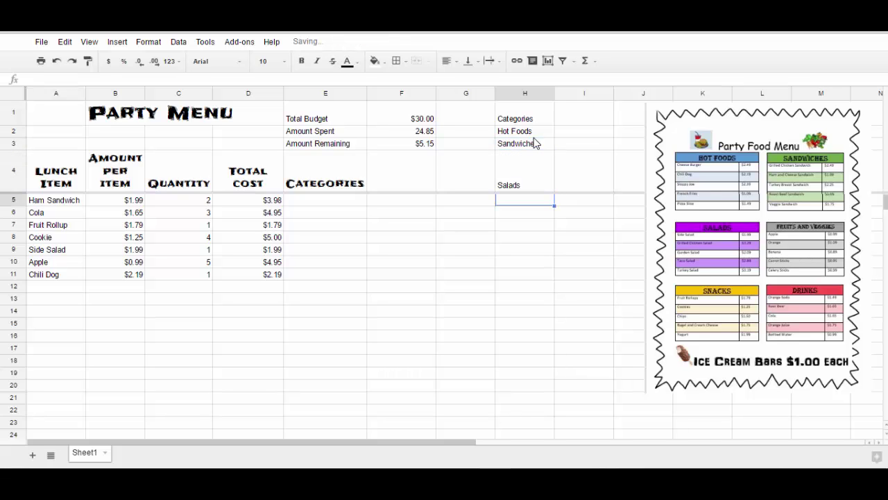
Continue the category list with Fruits and Veggies, Snacks and Drinks in cells H5 to H7.
text(Fruits and Veggies)
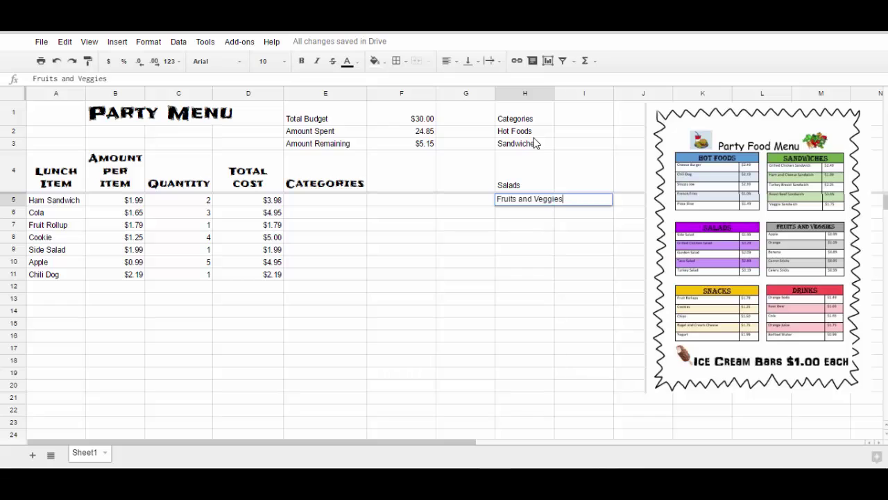
key(Return)
text(Sn)
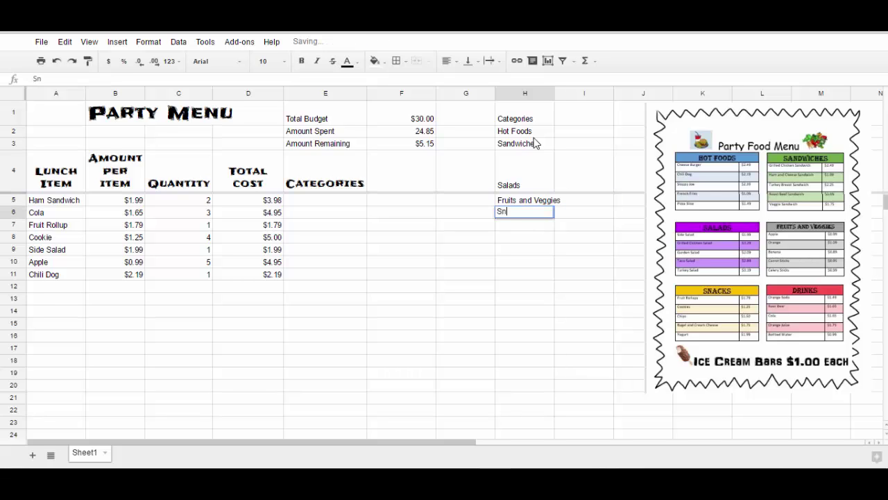
text(acks)
key(Return)
text(Dr)
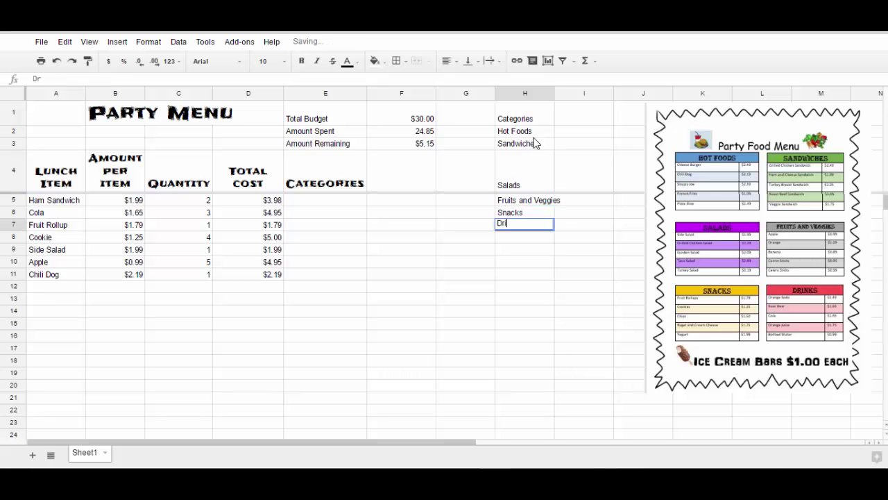
text(inks)
key(Return)
Add Ice Cream Bars in cell H8 and narrow the empty column G to a thin spacer.
text(I)
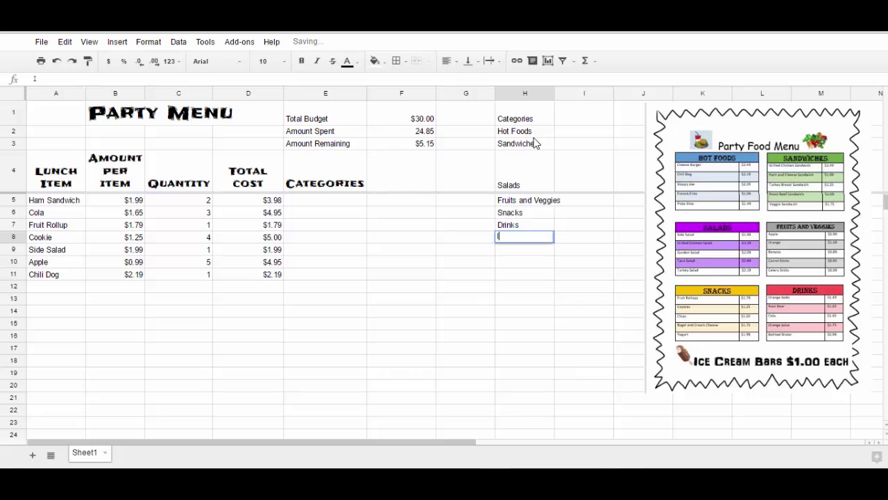
text(n)
key(BackSpace)
text(ce)
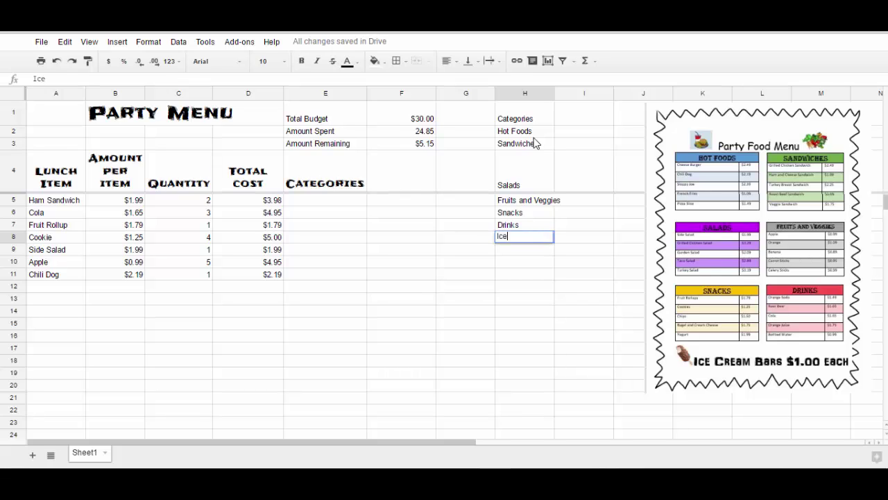
text( Cream Bars)
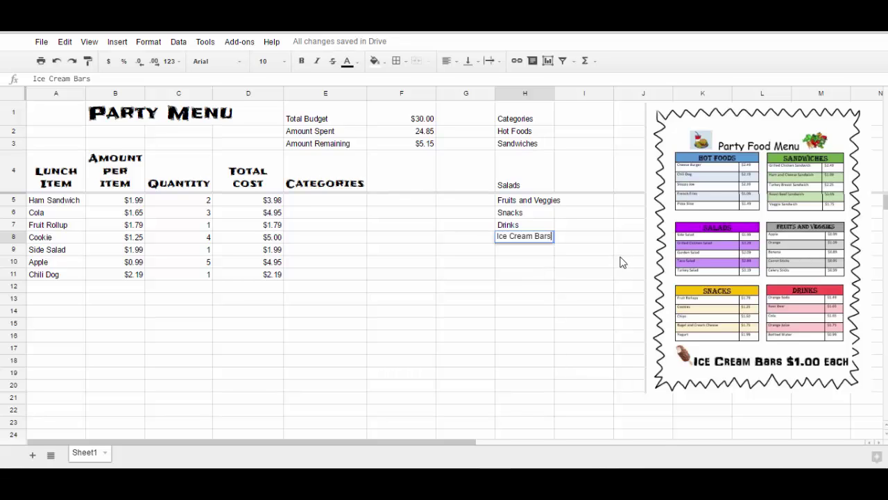
click(543, 253)
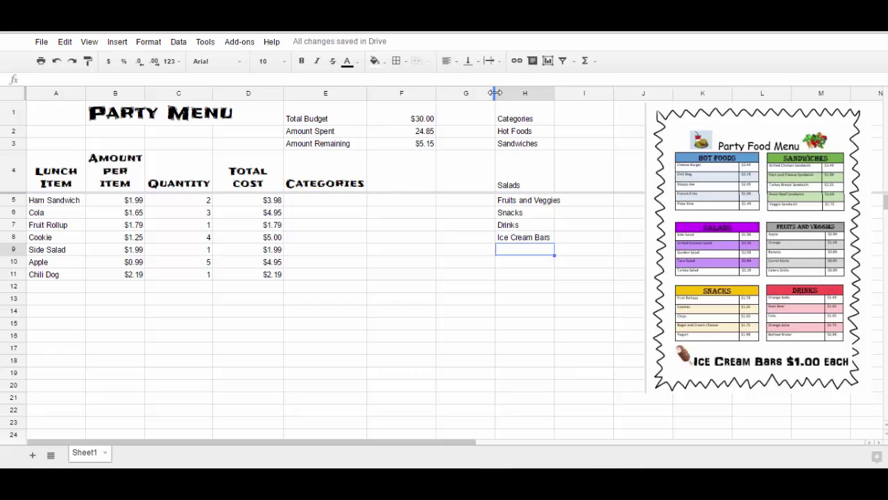
drag(495, 93, 451, 90)
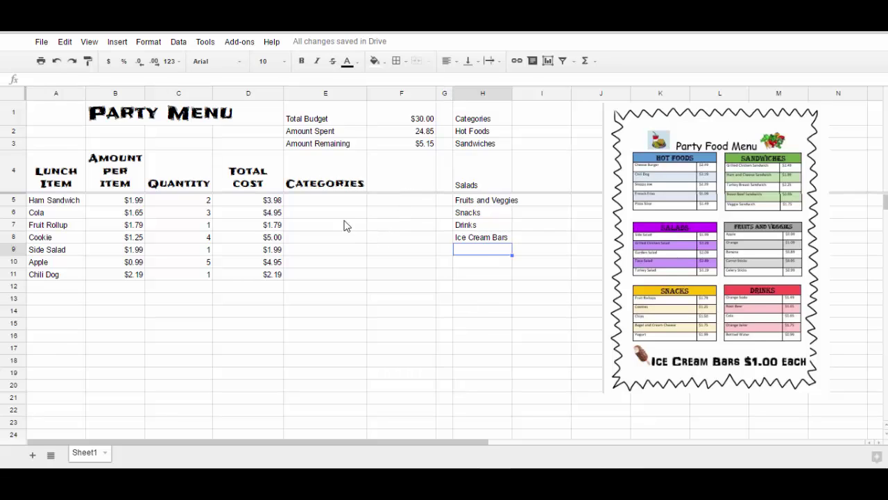
Copy Sandwiches from the category list in H3 into E5 for the Ham Sandwich row.
click(311, 207)
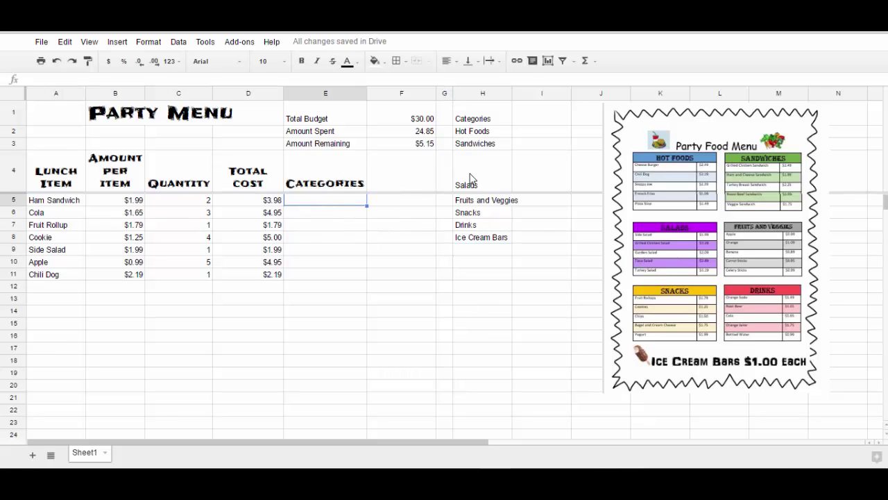
click(481, 146)
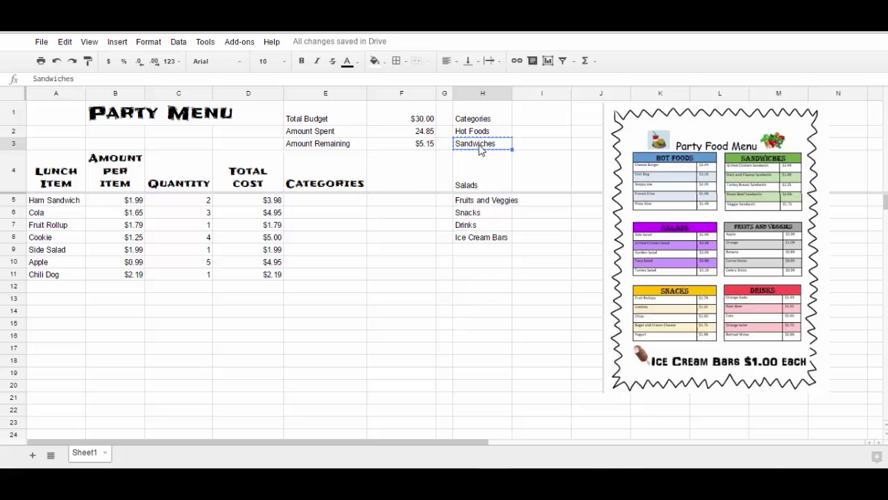
click(309, 202)
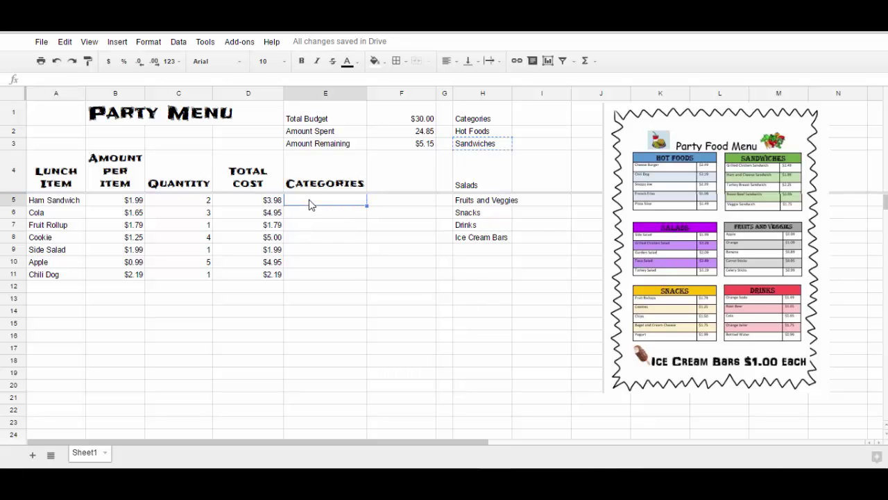
text(Sandwiches)
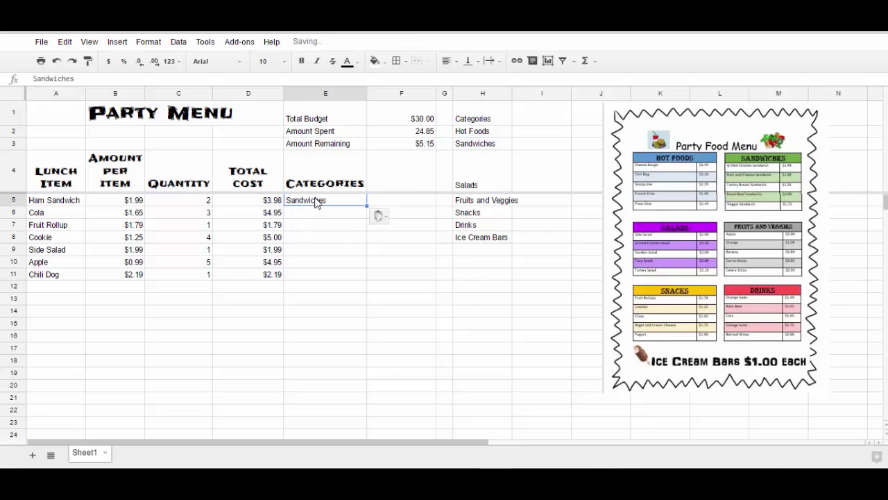
Copy Drinks from the category list in H7 into E6 for the Cola row.
click(322, 215)
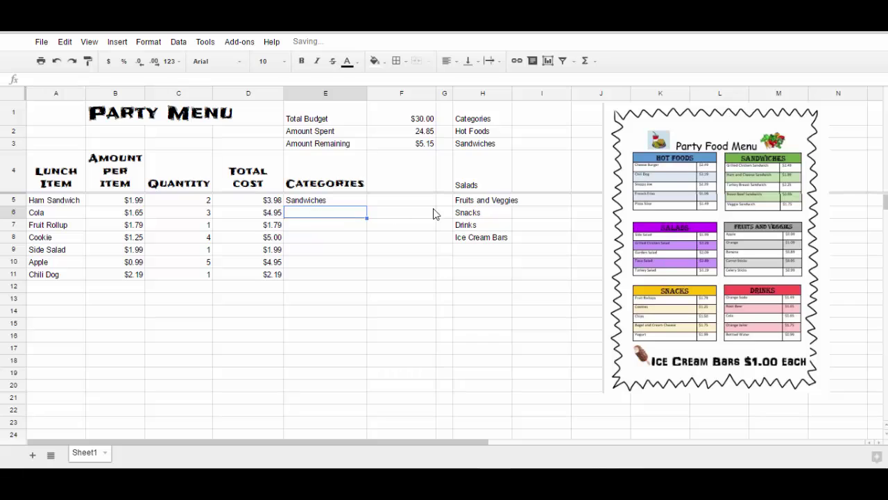
click(467, 226)
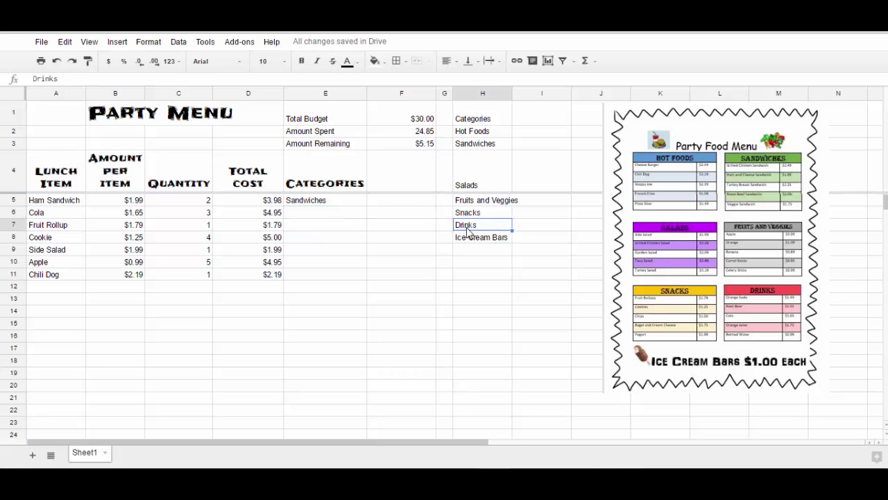
key(ctrl+c)
click(329, 216)
key(ctrl+v)
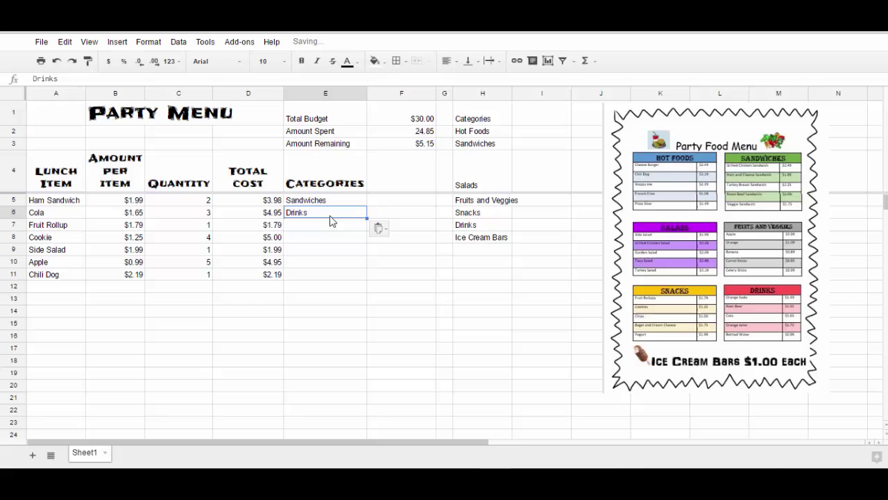
Copy Snacks from the category list in H6 into E7 for the Fruit Rollup row.
click(318, 226)
click(470, 218)
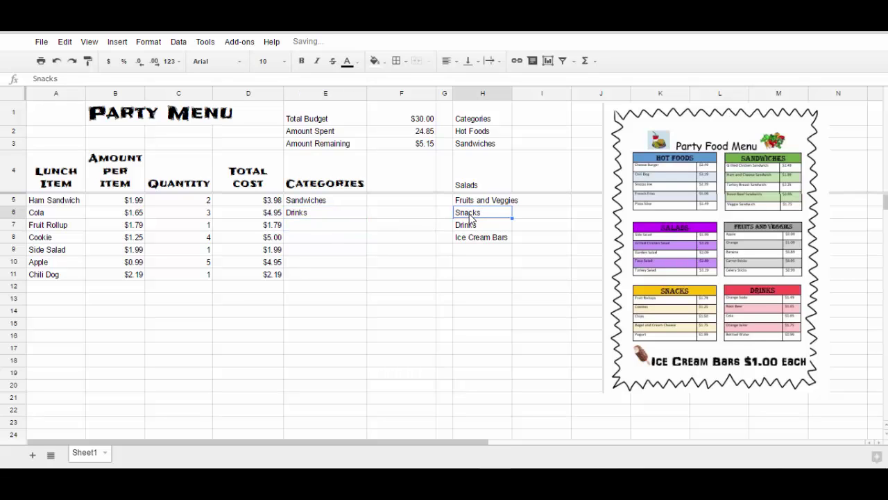
key(ctrl+c)
click(297, 227)
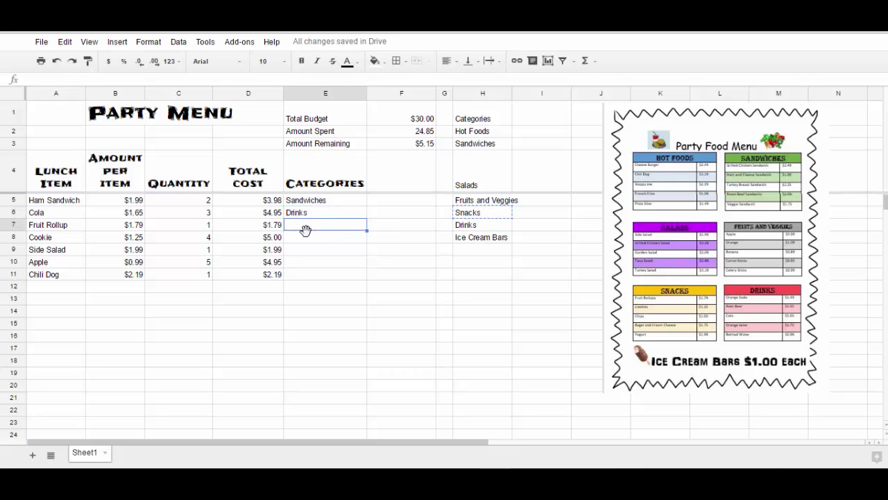
key(ctrl+v)
Copy Snacks from the category list in H6 into E8 for the Cookie row.
click(308, 239)
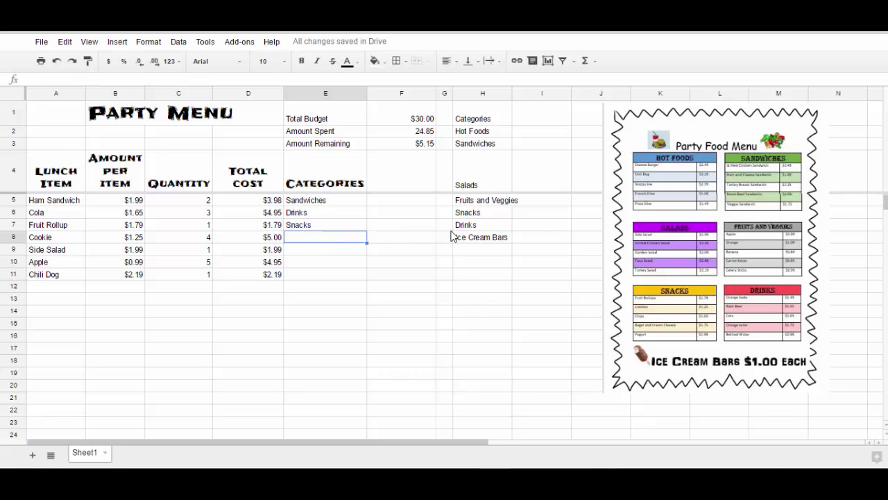
click(470, 216)
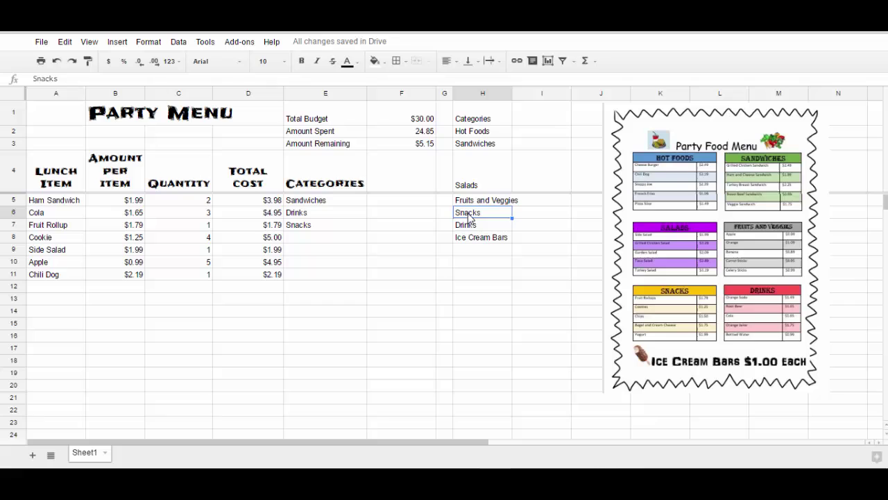
key(ctrl+c)
click(297, 239)
key(ctrl+v)
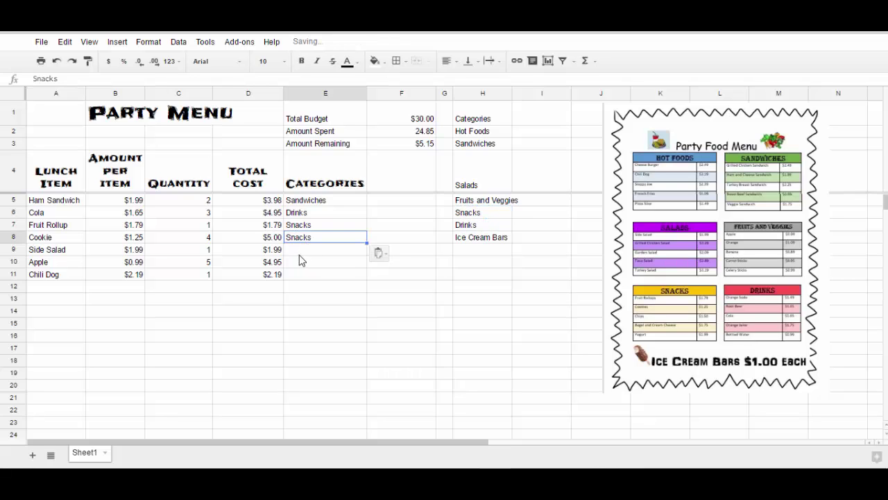
Copy Salads from the category list in H4 into E9 for the Side Salad row.
click(469, 186)
key(ctrl+c)
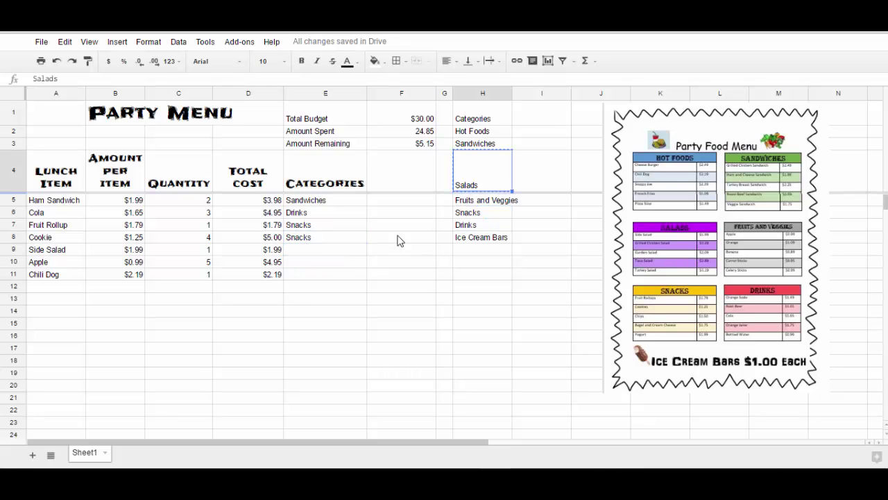
click(318, 249)
key(ctrl+v)
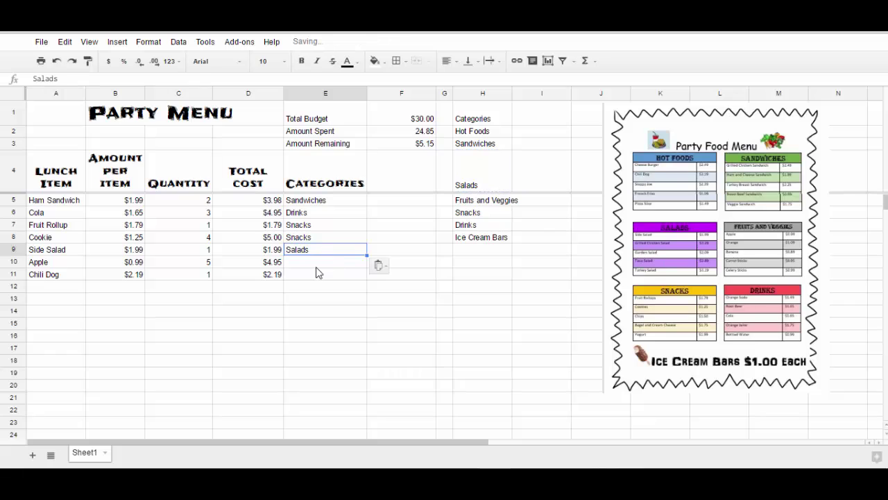
Copy Fruits and Veggies from the category list in H5 into E10 for the Apple row.
click(315, 268)
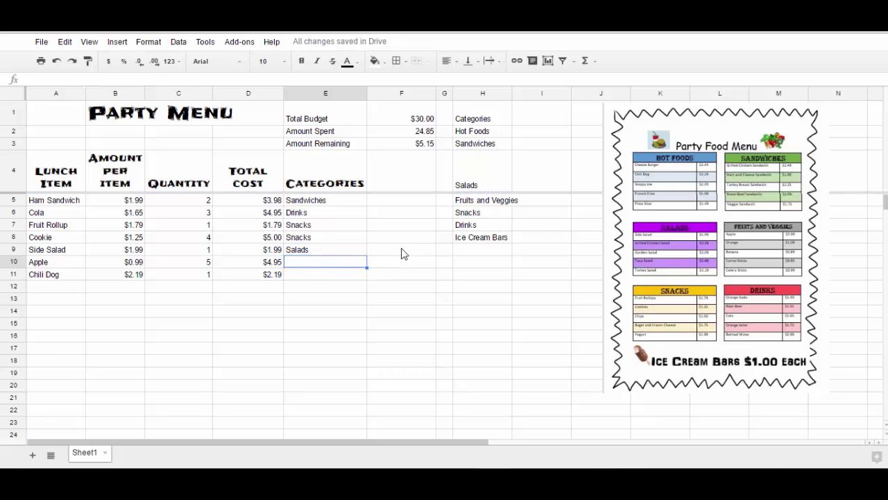
click(471, 202)
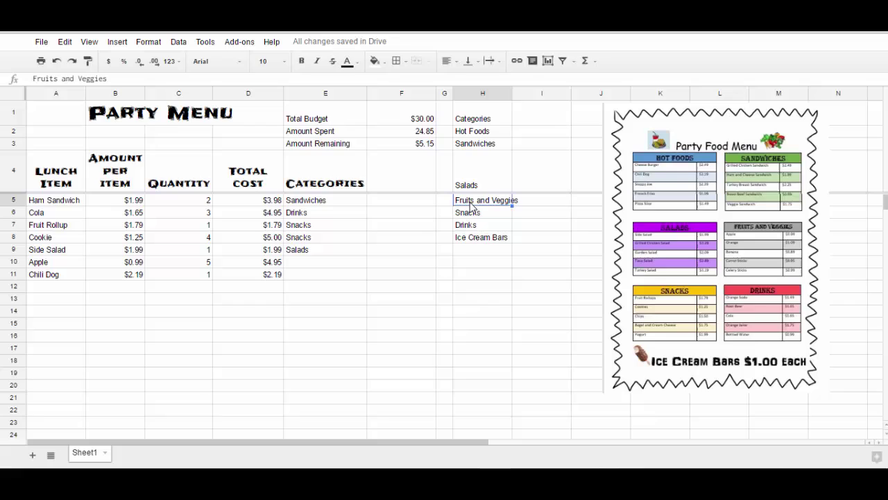
key(ctrl+c)
click(306, 265)
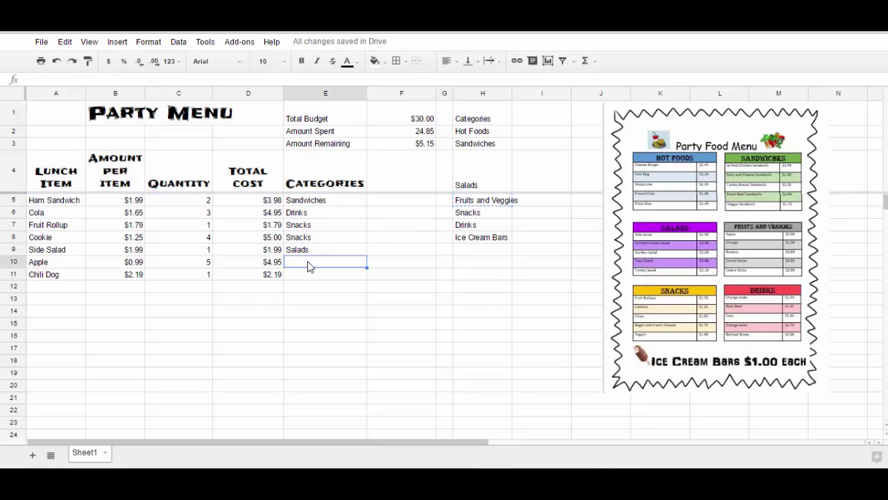
key(ctrl+v)
Copy Hot Foods from the category list in H2 into E11 for the Chili Dog row.
click(307, 278)
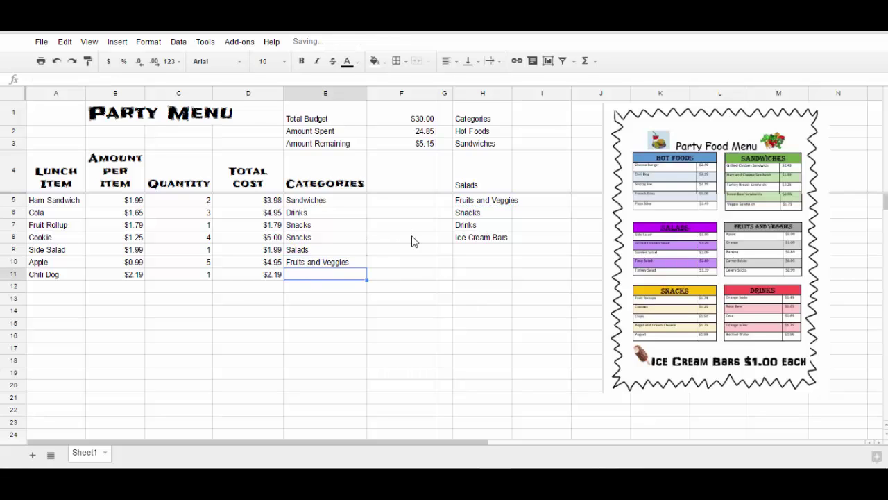
click(475, 133)
key(ctrl+c)
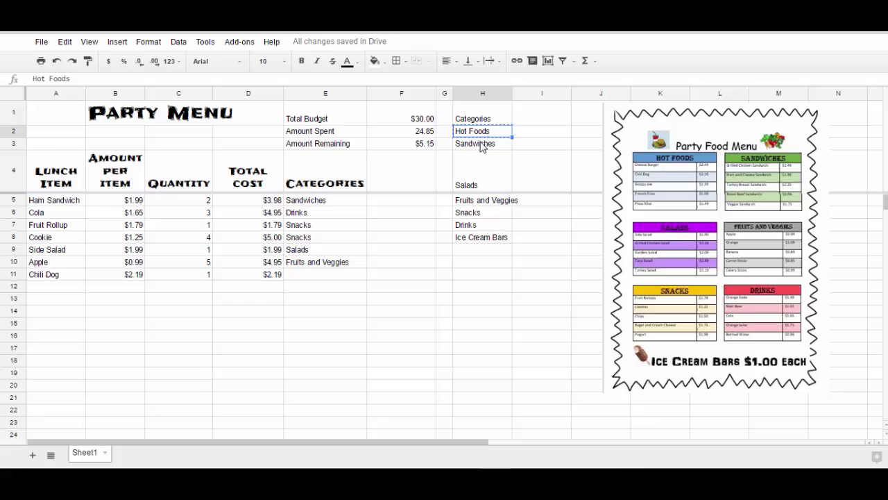
click(326, 275)
key(ctrl+v)
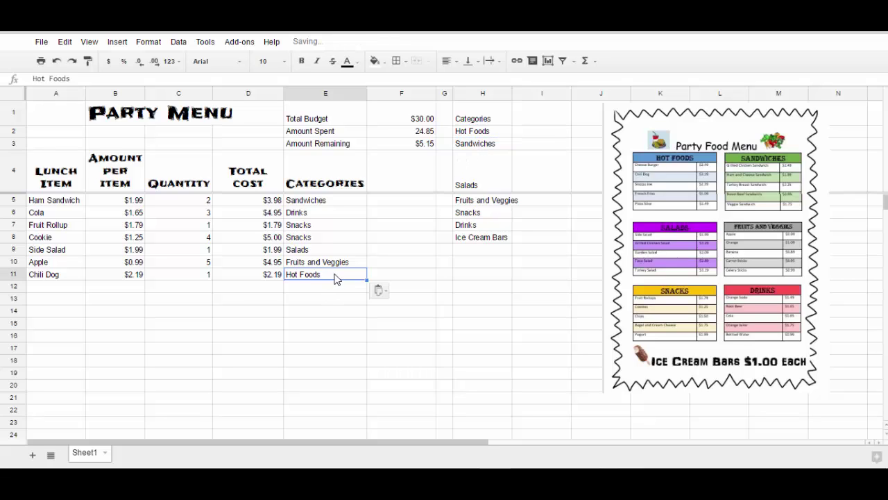
Select I2 beside Hot Foods and widen column H slightly to fit the Fruits and Veggies entry.
click(494, 264)
click(538, 133)
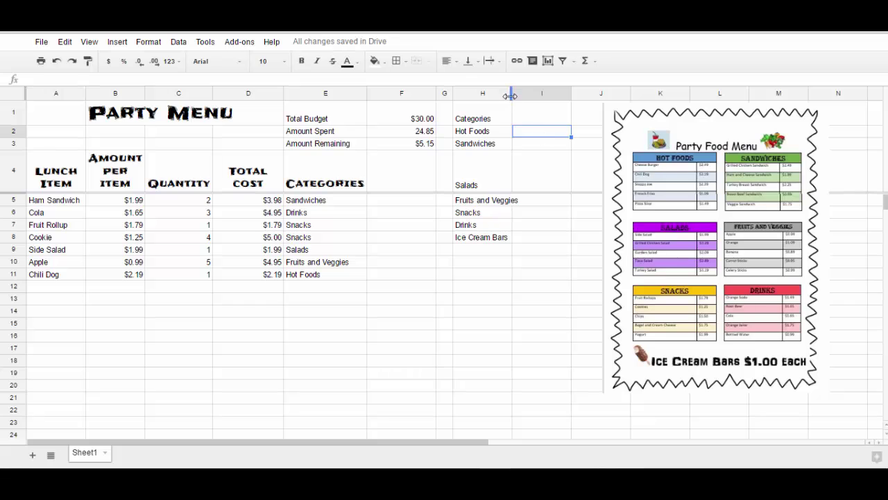
drag(512, 93, 521, 93)
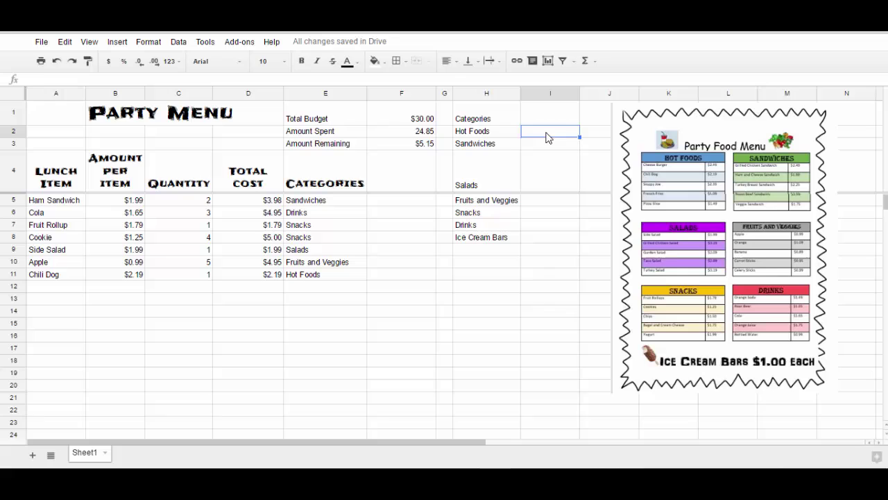
Enter the formula =sumif(E:E,H2,D:D) in I2 to total the cost of the Hot Foods category.
text(=)
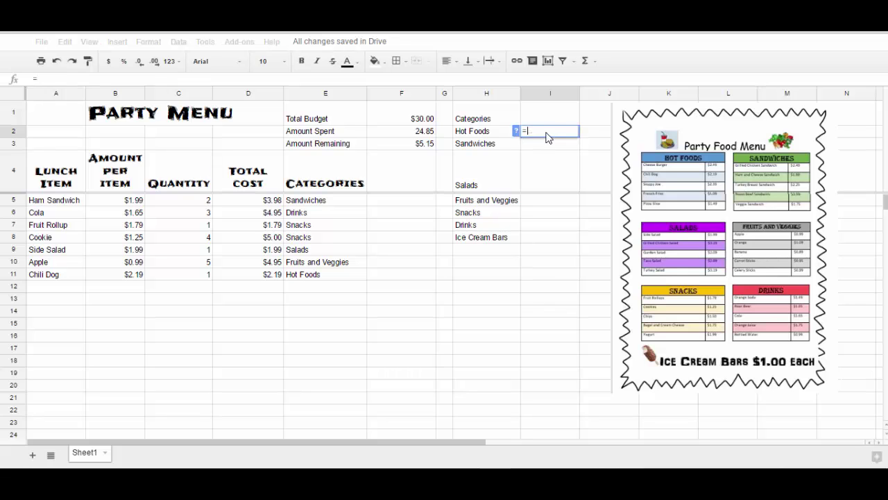
text(sumif)
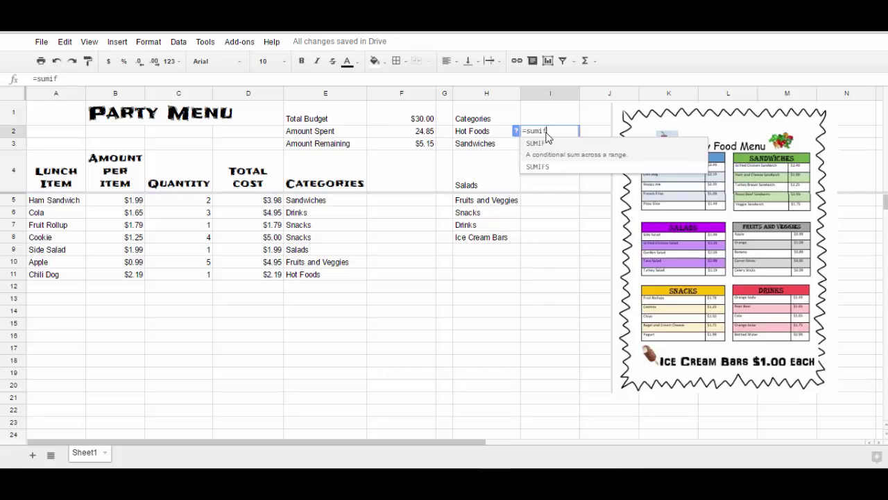
text(()
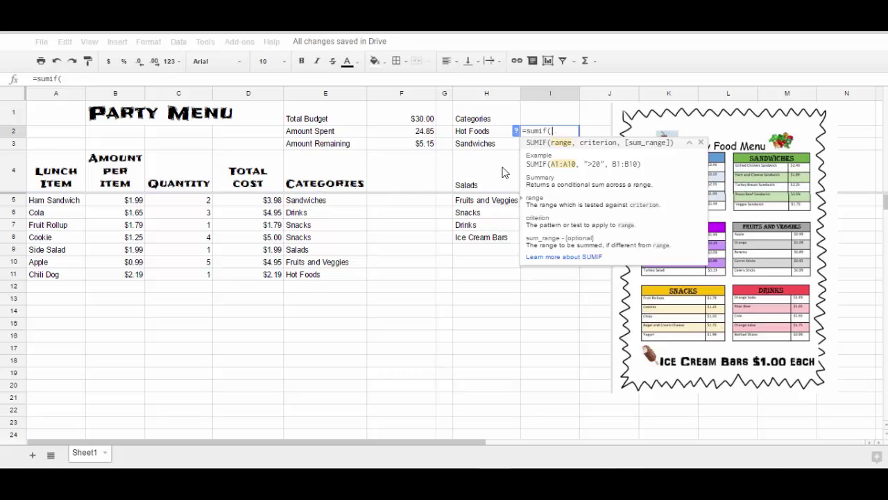
click(330, 97)
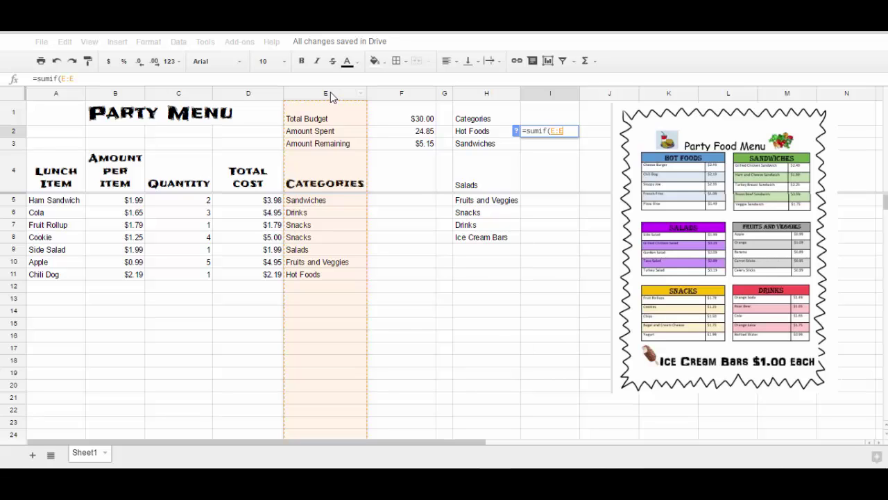
text(,)
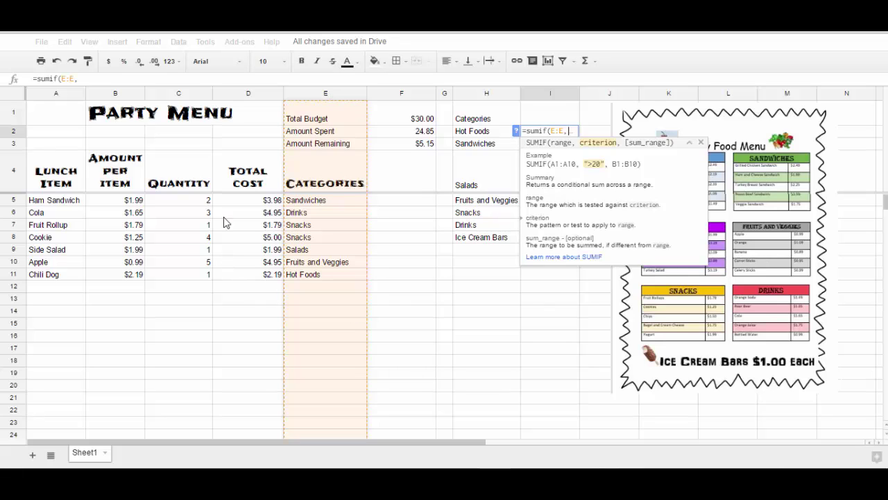
click(471, 135)
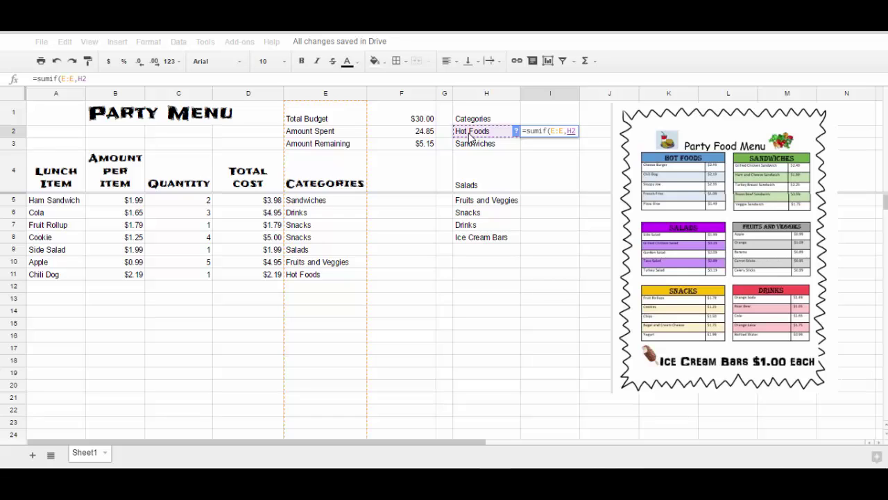
text(,)
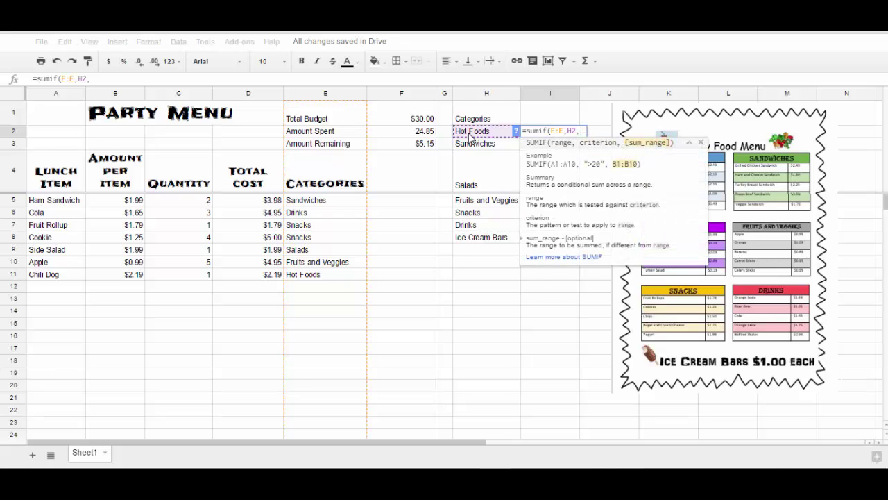
click(262, 97)
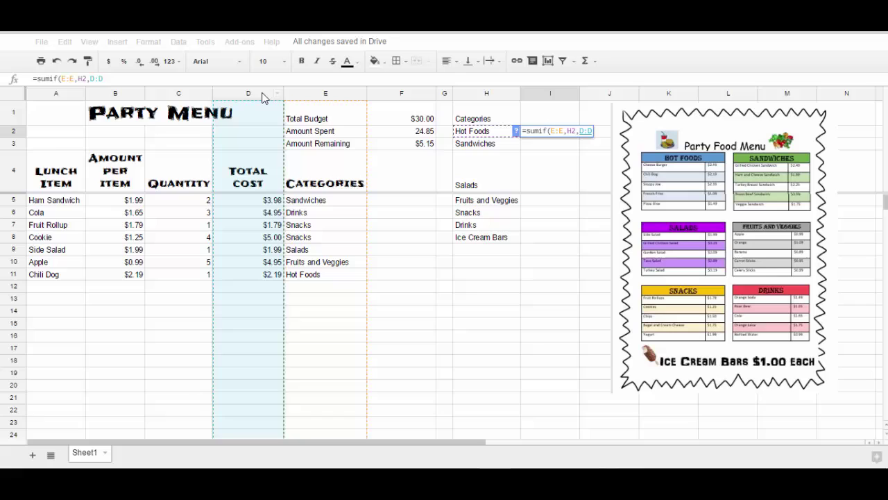
text())
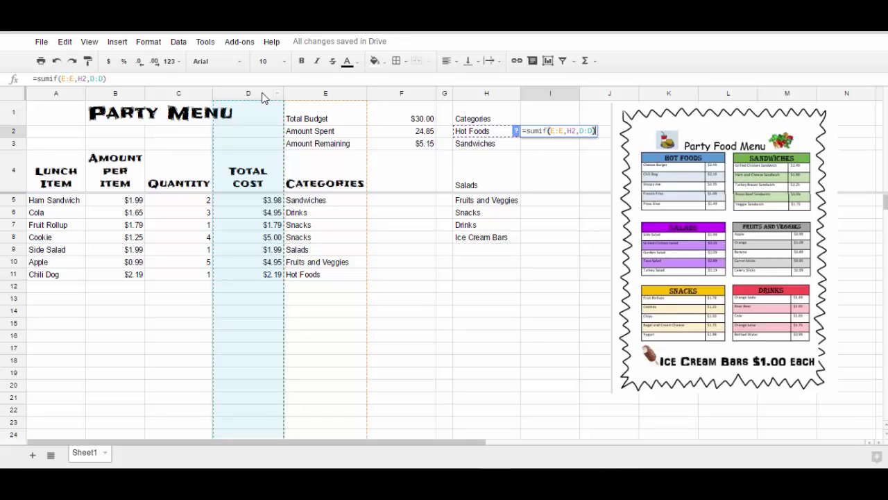
key(Return)
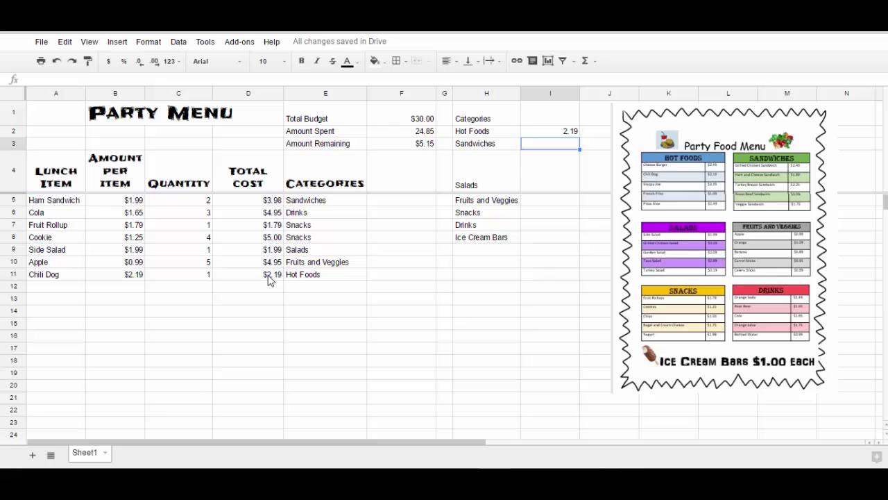
Set the Chili Dog quantity in C11 to 3.
click(205, 276)
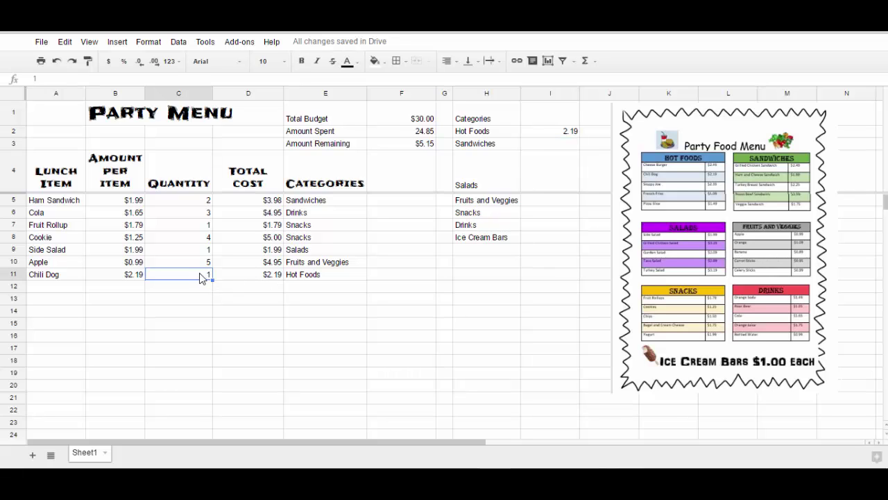
text(3)
key(Tab)
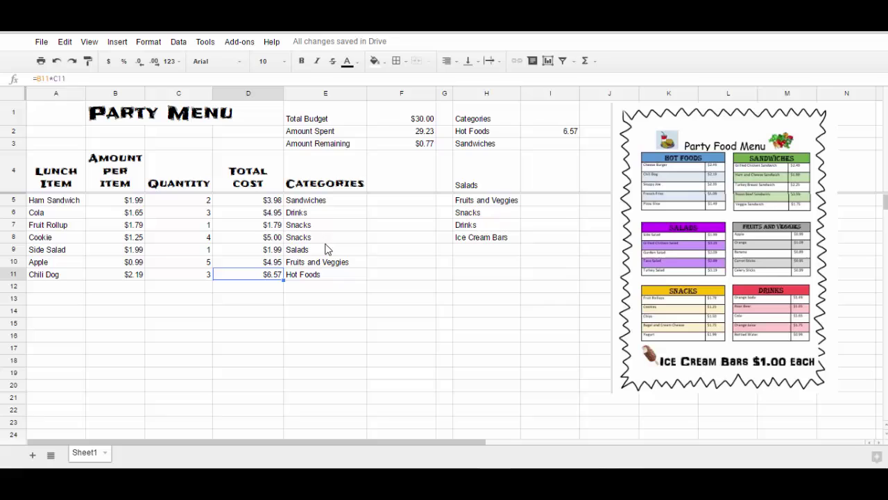
Format all of column I as currency.
click(559, 95)
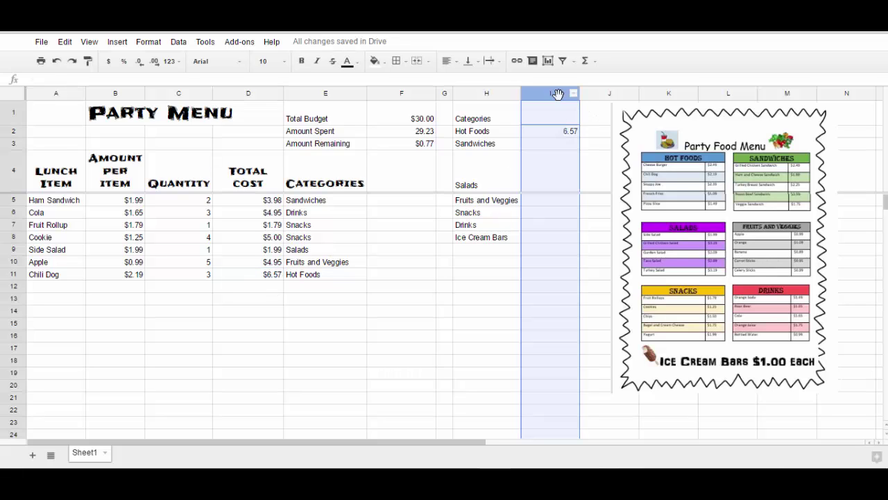
click(109, 62)
Fill the SUMIF formula from I2 down through I8 and check the copied formula in I3.
click(564, 131)
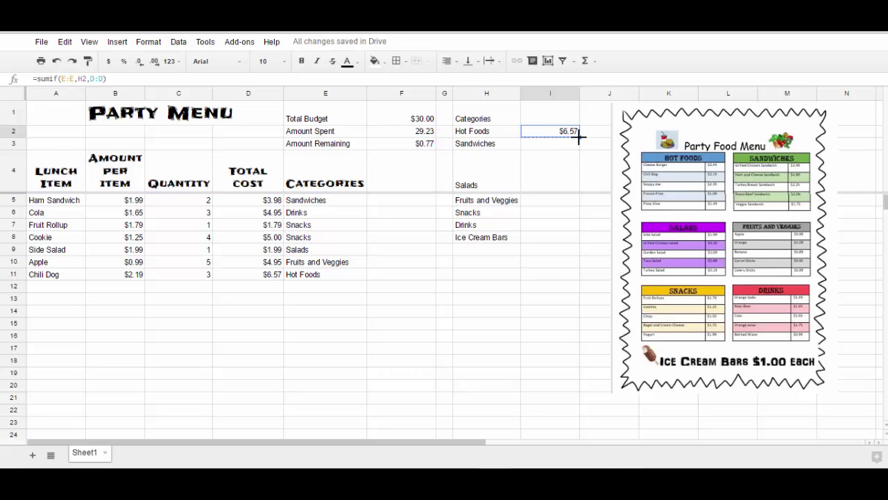
drag(579, 140, 569, 240)
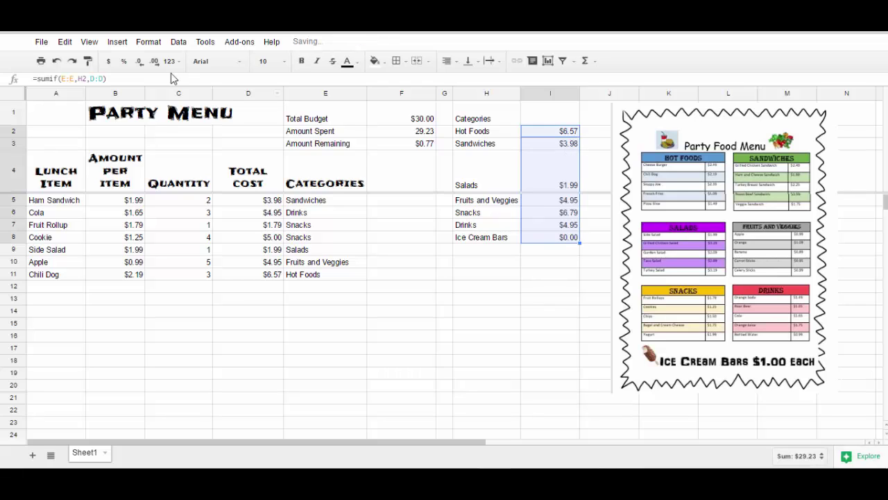
click(558, 145)
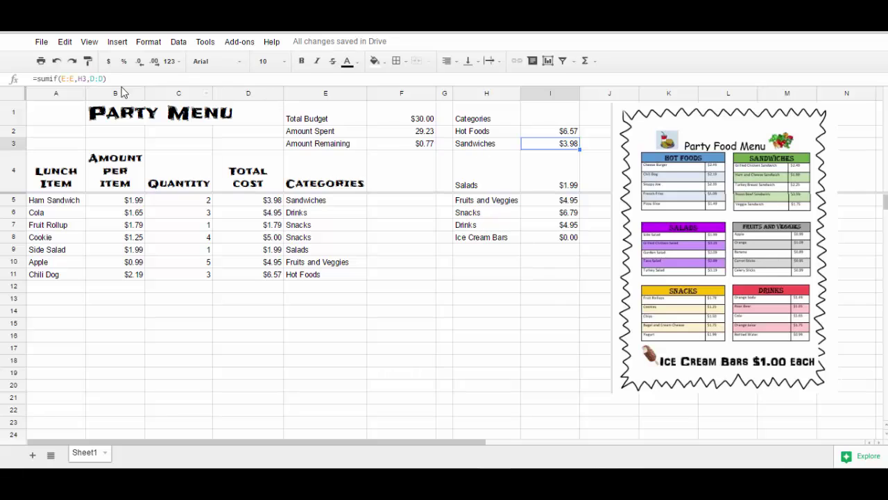
click(81, 78)
Fill the header cells A4:E4, from Lunch Item to Categories, with bright green.
drag(38, 161, 338, 175)
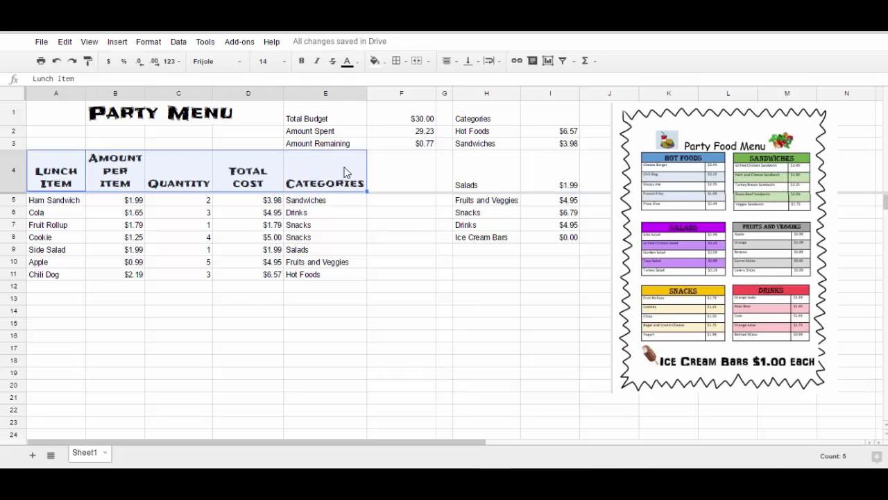
click(381, 66)
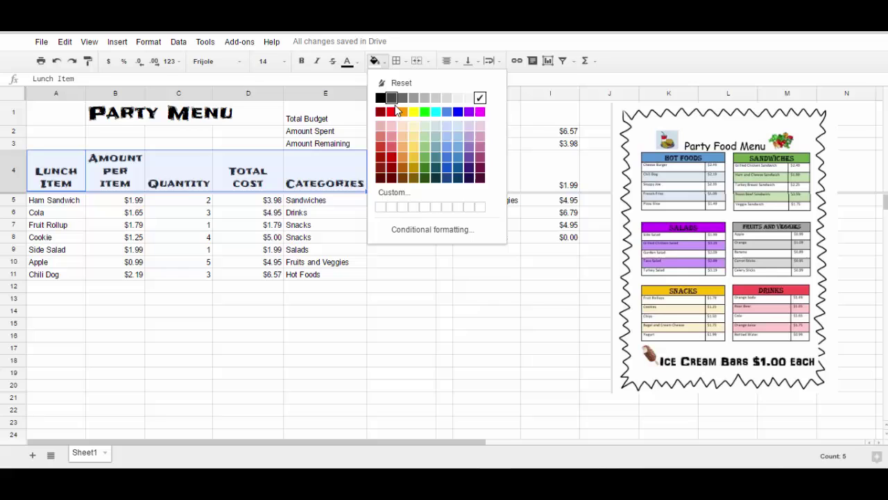
click(424, 114)
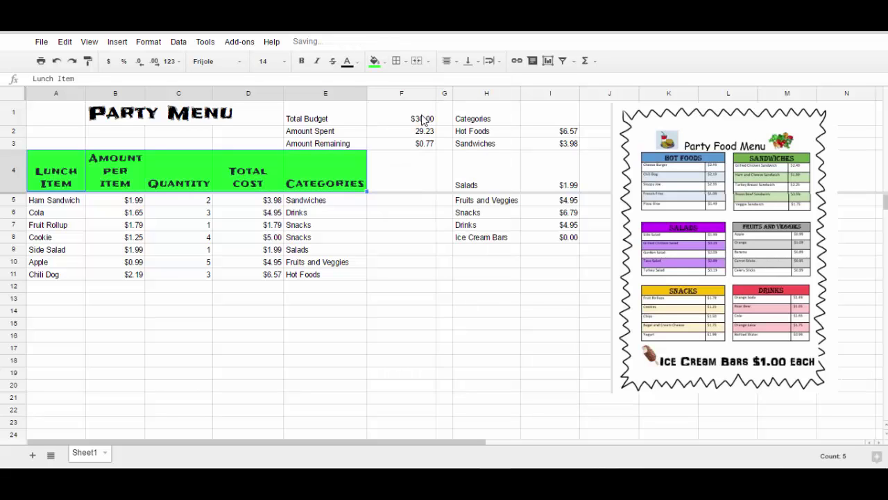
click(390, 184)
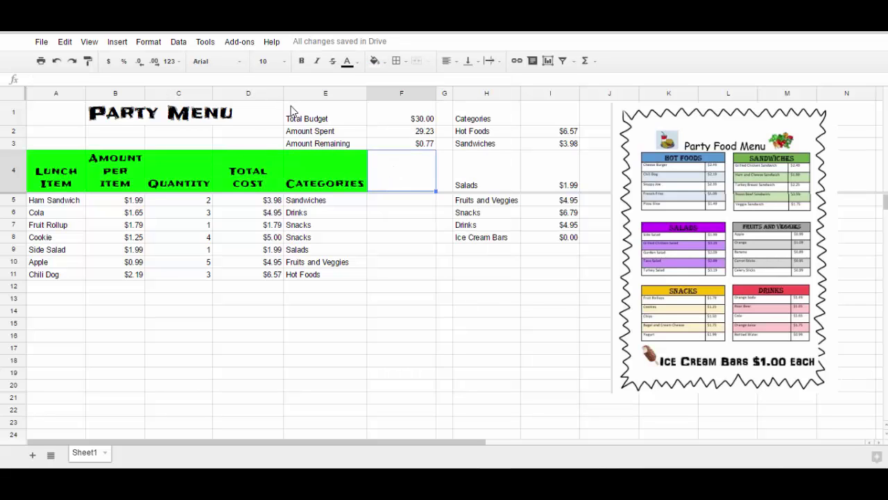
Fill the budget labels in E1:E3, from Total Budget to Amount Remaining, with yellow.
drag(294, 114, 326, 143)
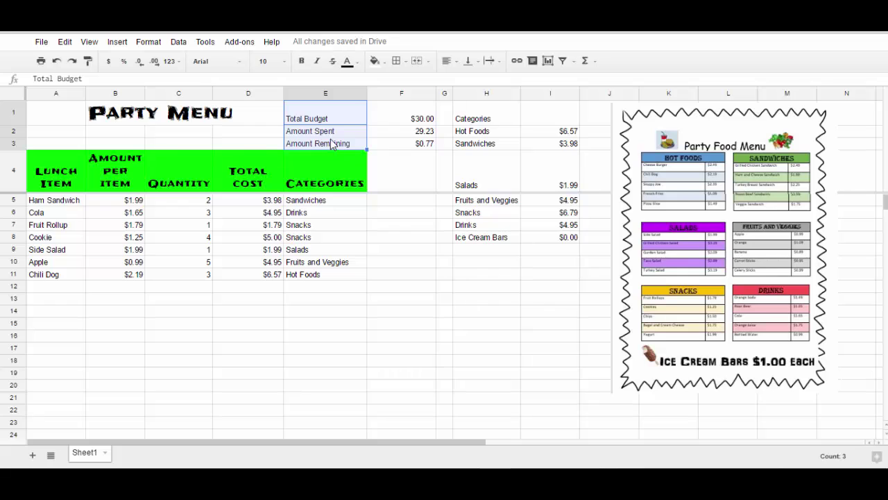
click(380, 64)
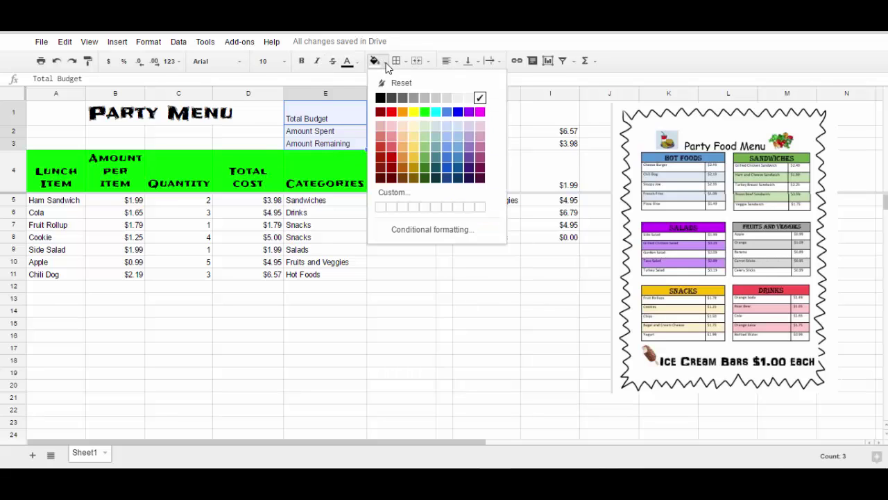
click(413, 112)
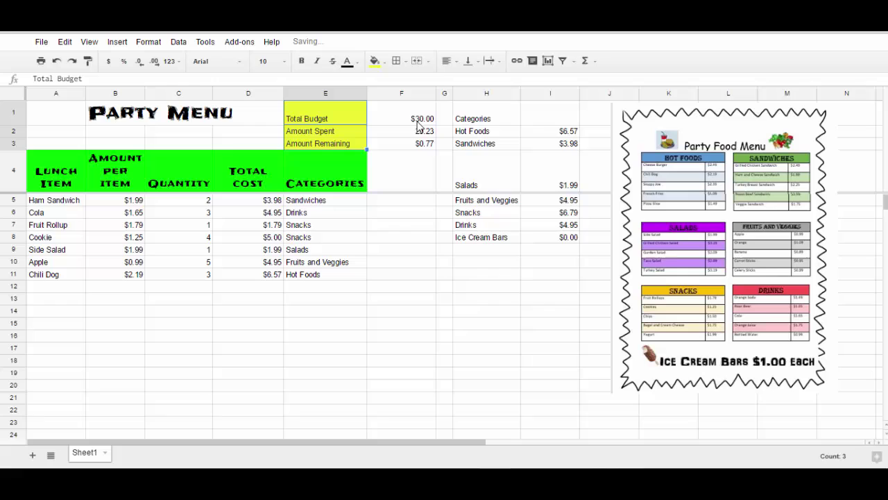
Fill the Categories heading in H1 with cornflower blue.
click(467, 119)
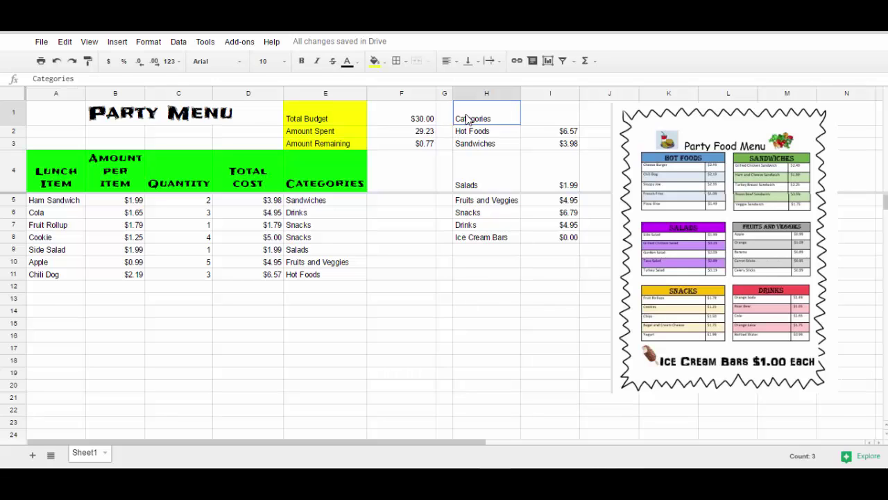
click(374, 61)
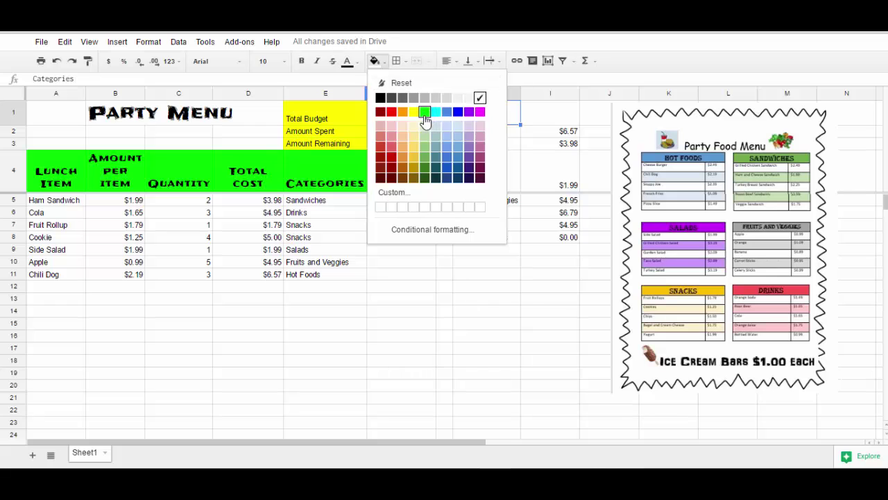
click(450, 112)
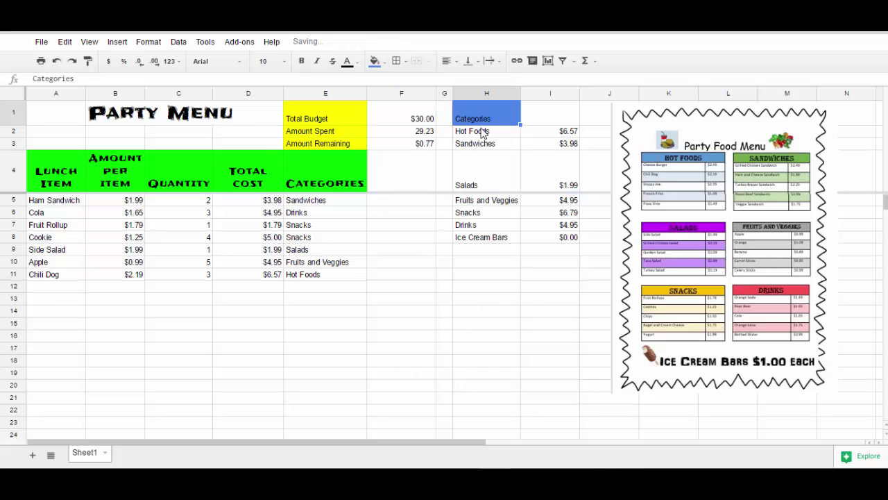
Fill the category names in H2:H8, from Hot Foods to Ice Cream Bars, with light cornflower blue.
drag(478, 135, 478, 236)
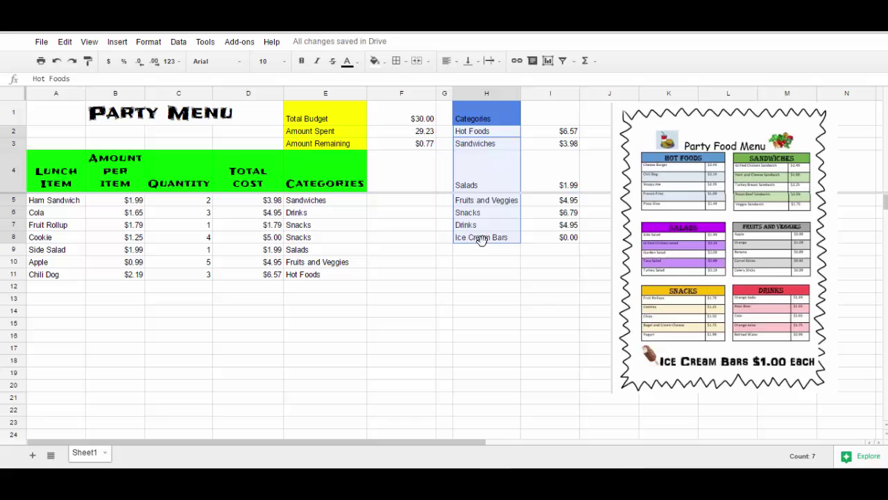
click(375, 61)
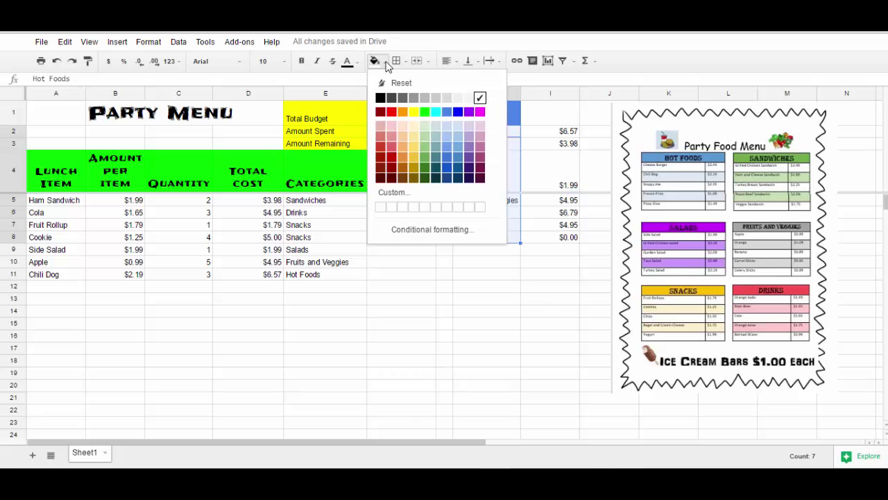
click(446, 129)
click(485, 274)
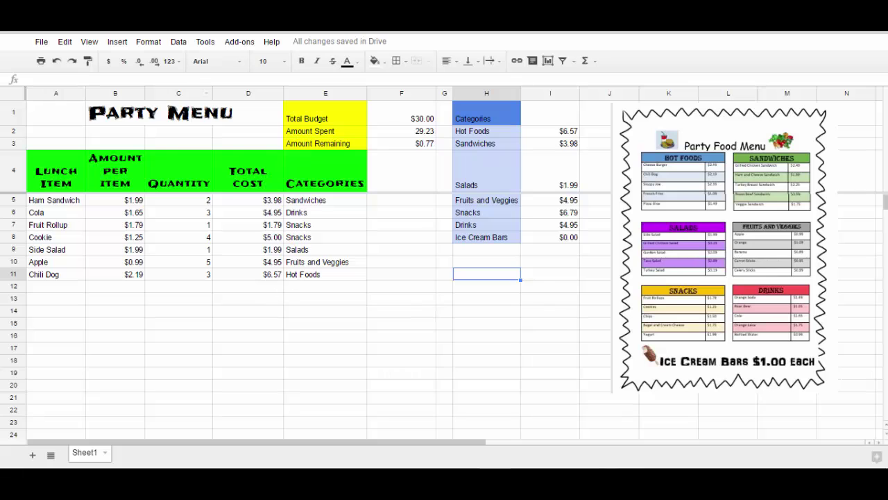
Search Google images for "party food" and insert the first result, the photo of assorted dishes, into the sheet.
click(117, 43)
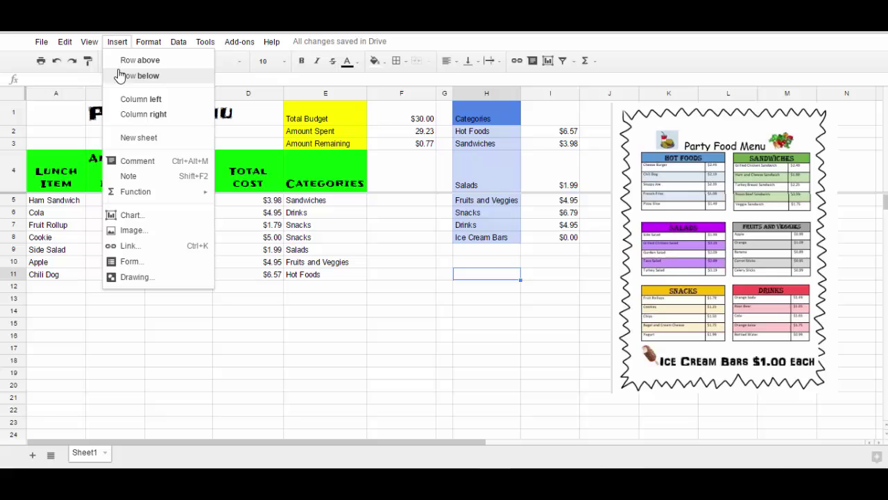
click(136, 231)
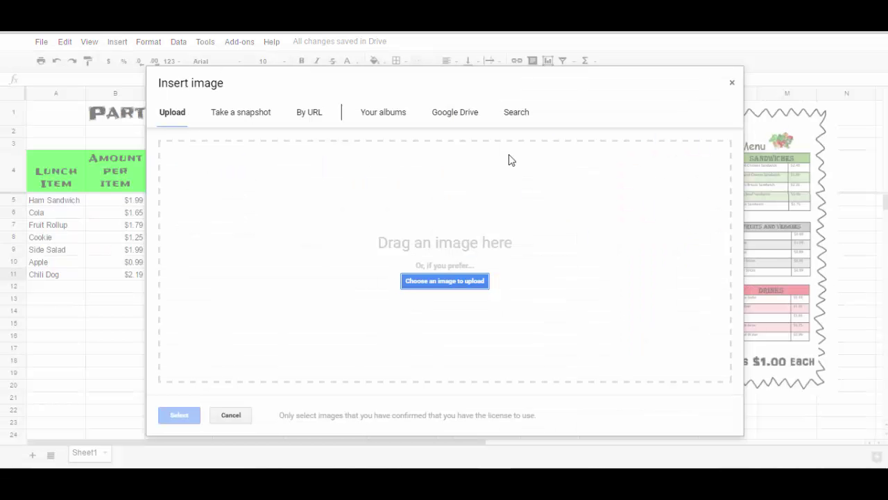
click(519, 111)
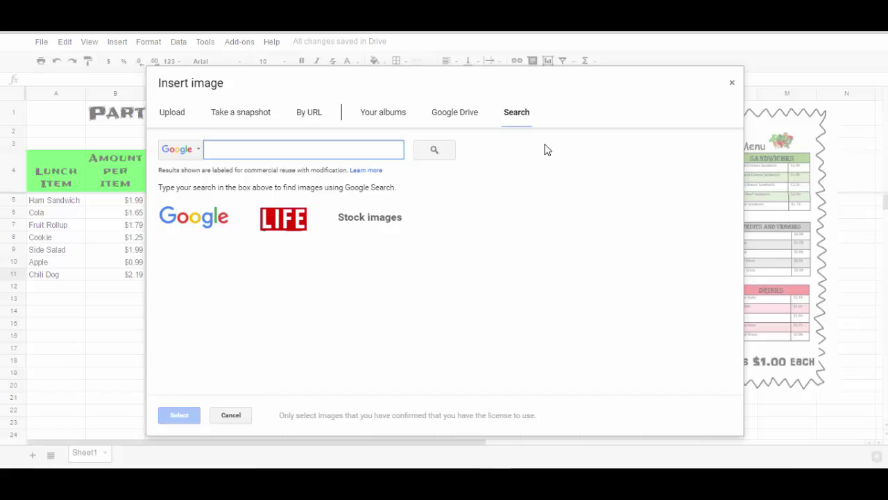
text(party foo)
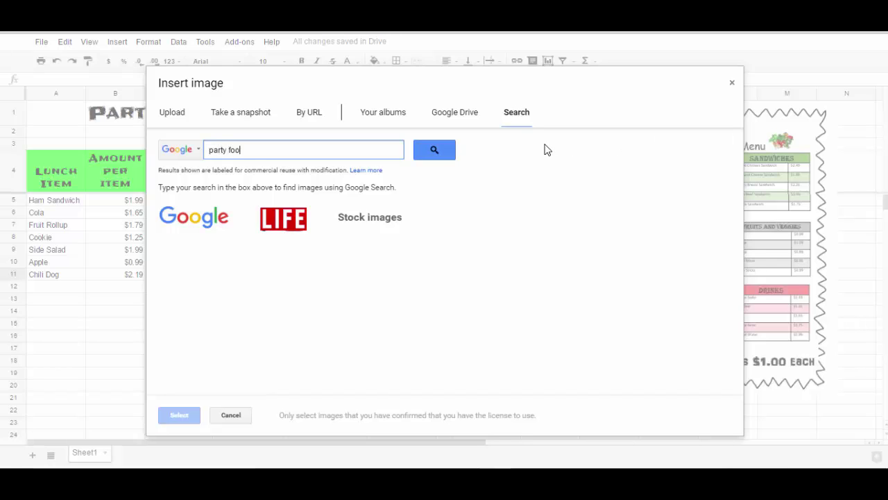
text(d)
key(Return)
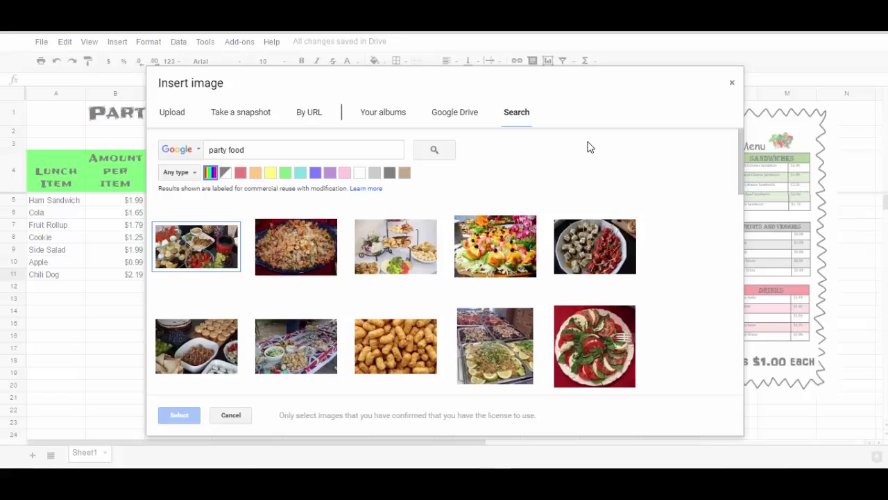
click(207, 264)
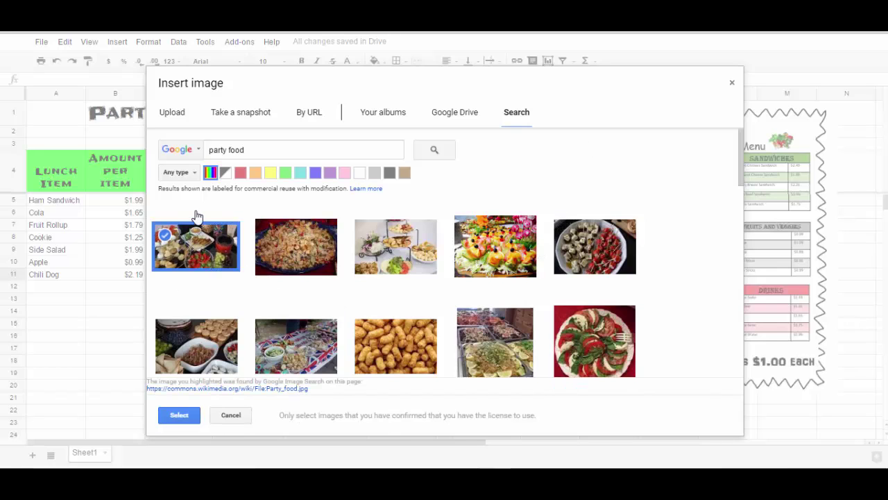
click(195, 416)
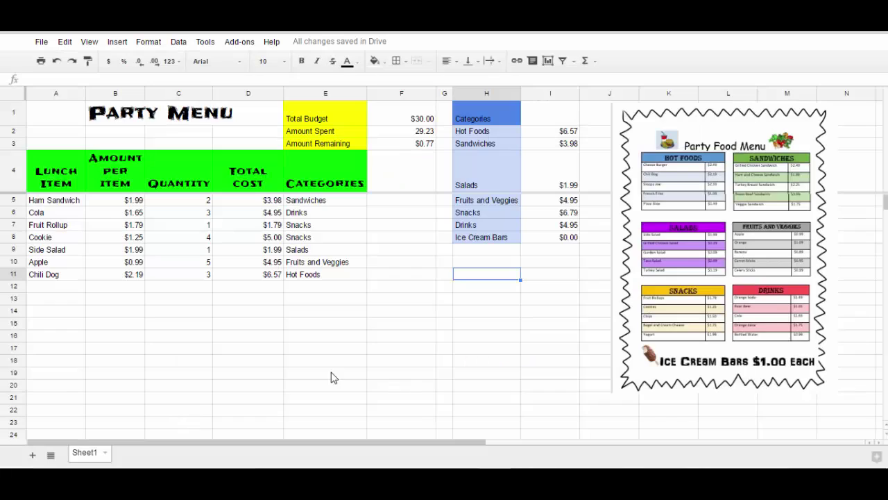
Reposition the inserted party food photo and shrink it to a little under half its size, below the Party Food Menu picture.
drag(574, 354, 519, 311)
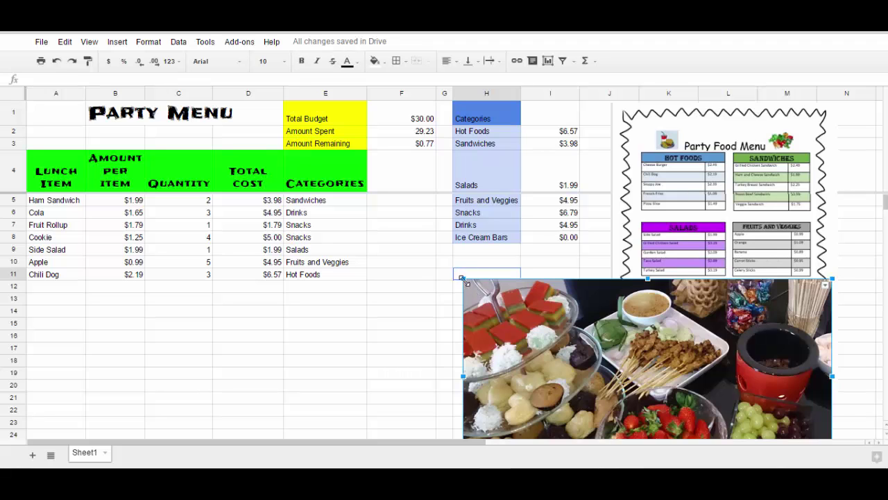
drag(462, 277, 667, 387)
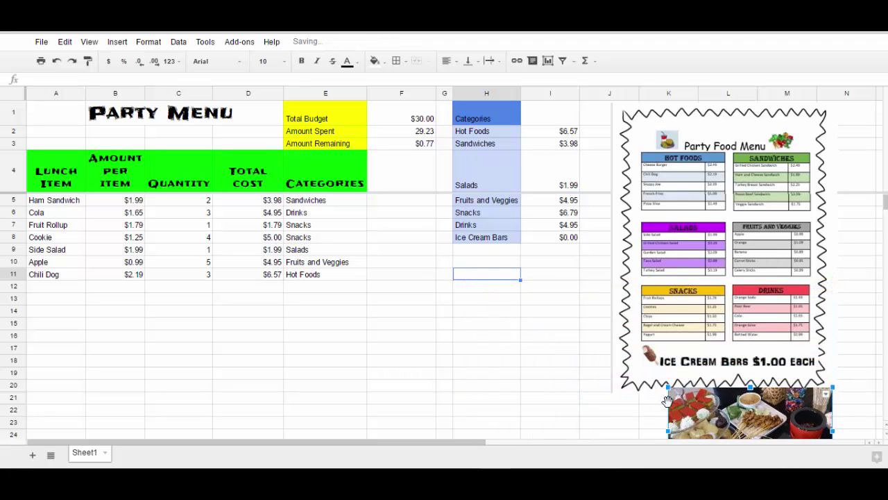